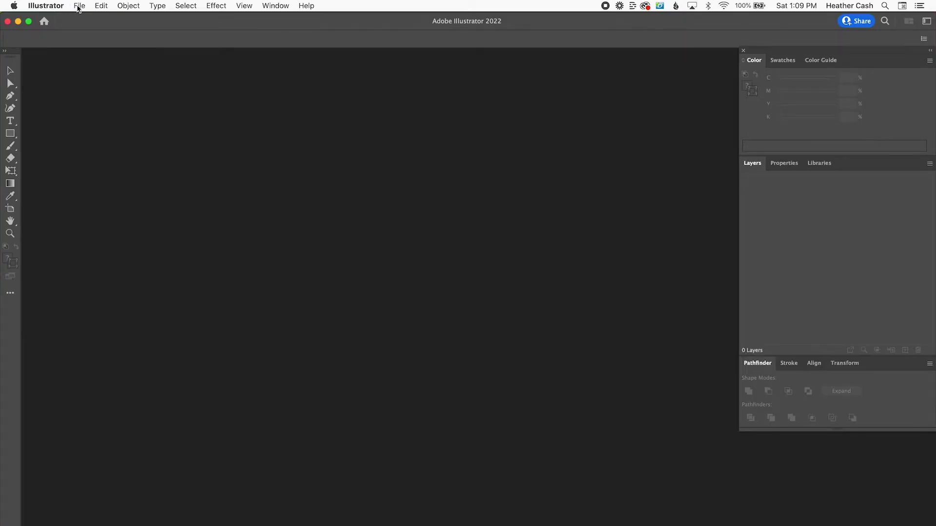
Open the triceratops-in-egg sketch IMG_0815.JPG as a new Illustrator document
{"action": "left_click", "coordinate": [78, 6]}
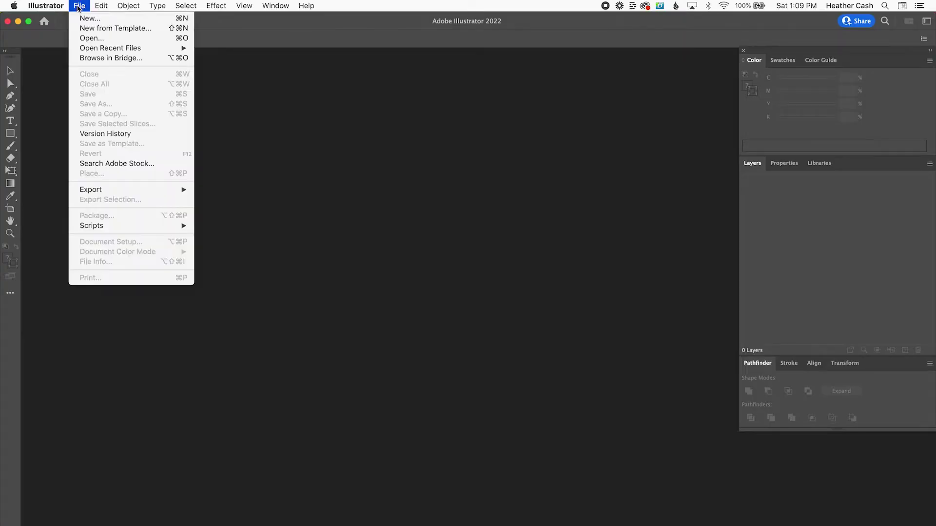
{"action": "left_click", "coordinate": [88, 37]}
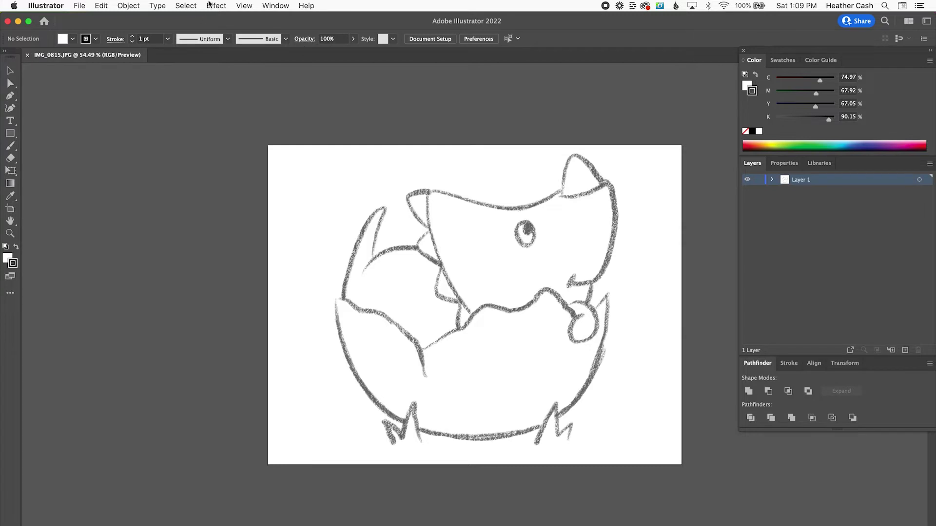
Show the Layers panel and make Layer 1 a dimmed Template layer
{"action": "left_click", "coordinate": [275, 5]}
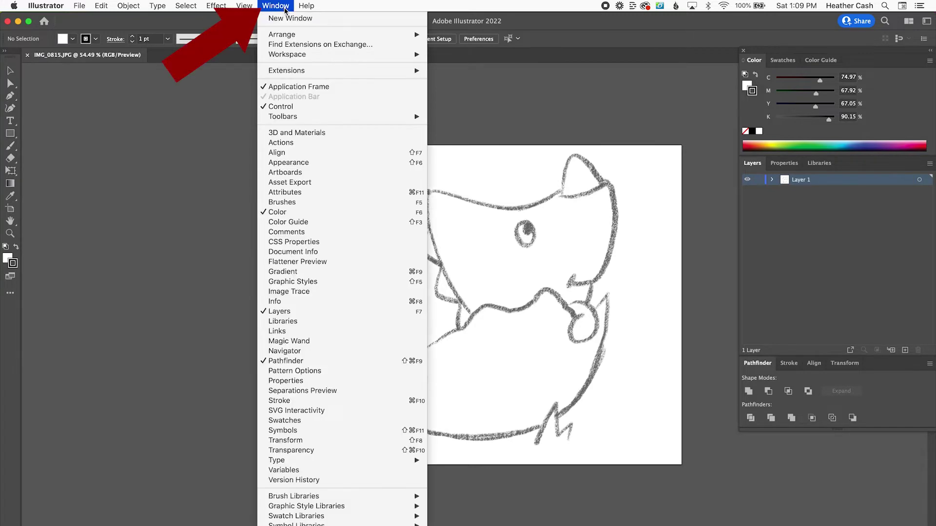
{"action": "left_click", "coordinate": [313, 311]}
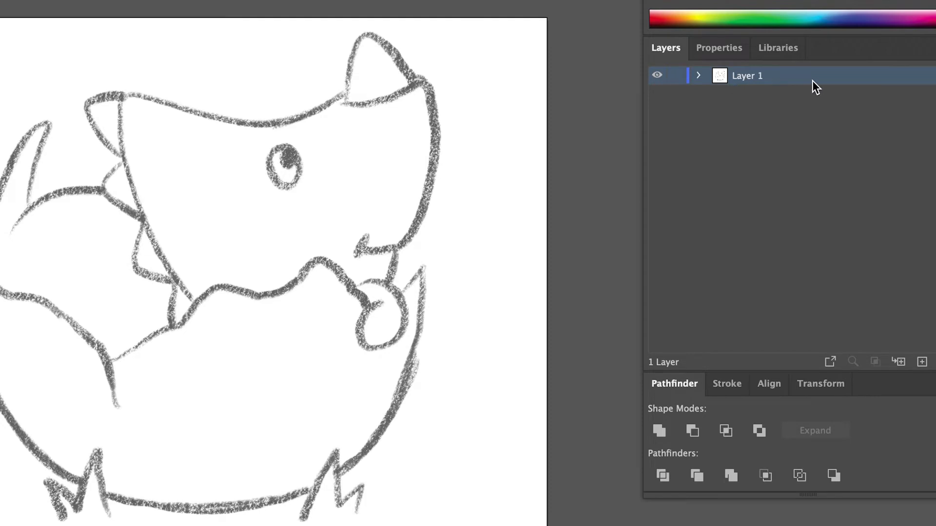
{"action": "double_click", "coordinate": [820, 80]}
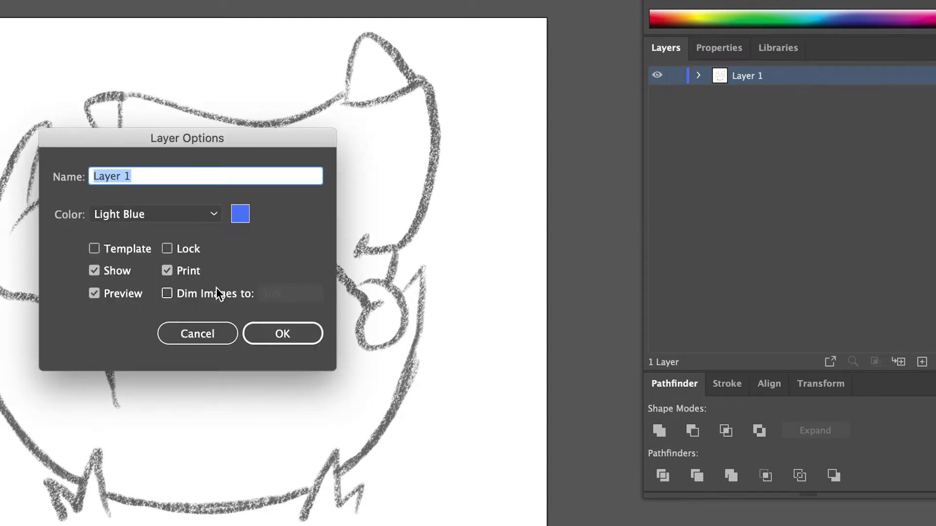
{"action": "left_click", "coordinate": [92, 249]}
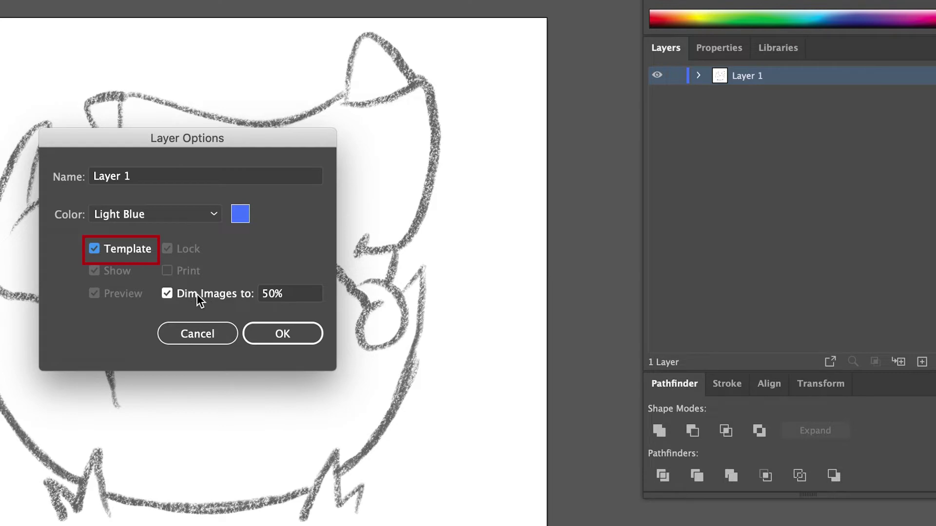
{"action": "left_click", "coordinate": [279, 332]}
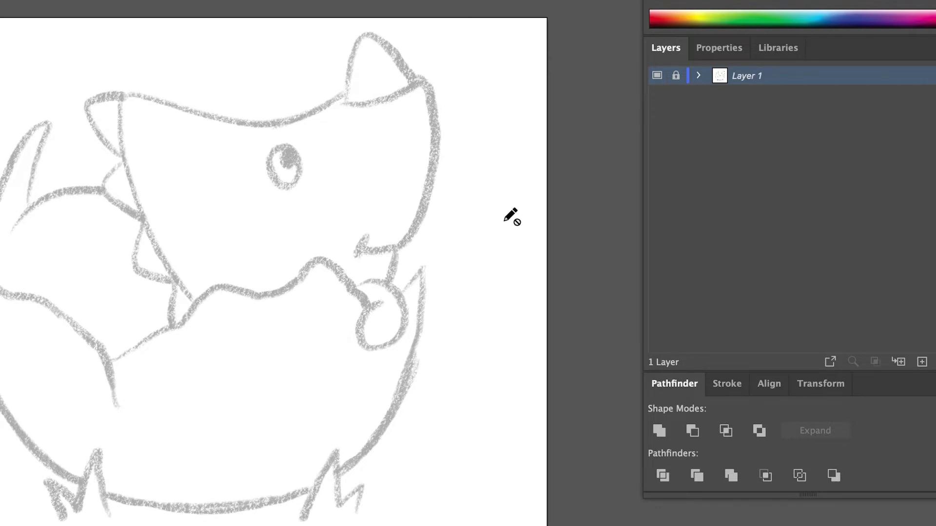
Rename the template layer from Layer 1 to 'sketch'
{"action": "double_click", "coordinate": [747, 78]}
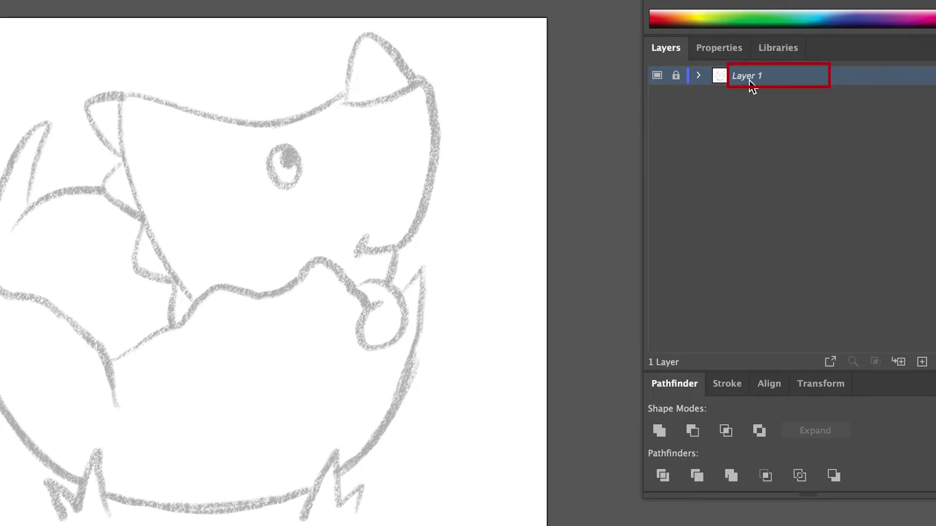
{"action": "double_click", "coordinate": [748, 81]}
{"action": "type", "text": "sketch"}
{"action": "key", "text": "Return"}
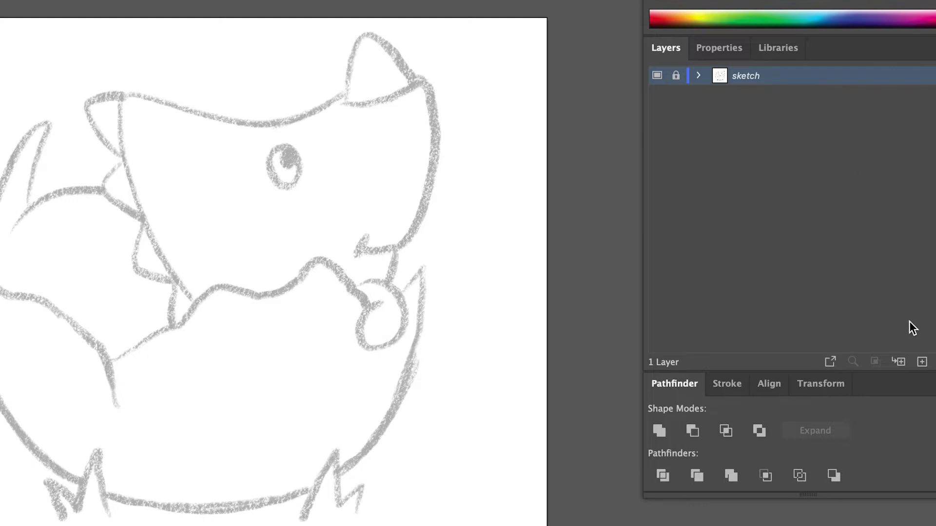
Add Layer 2 above the sketch layer and rename it 'vector'
{"action": "left_click", "coordinate": [921, 363]}
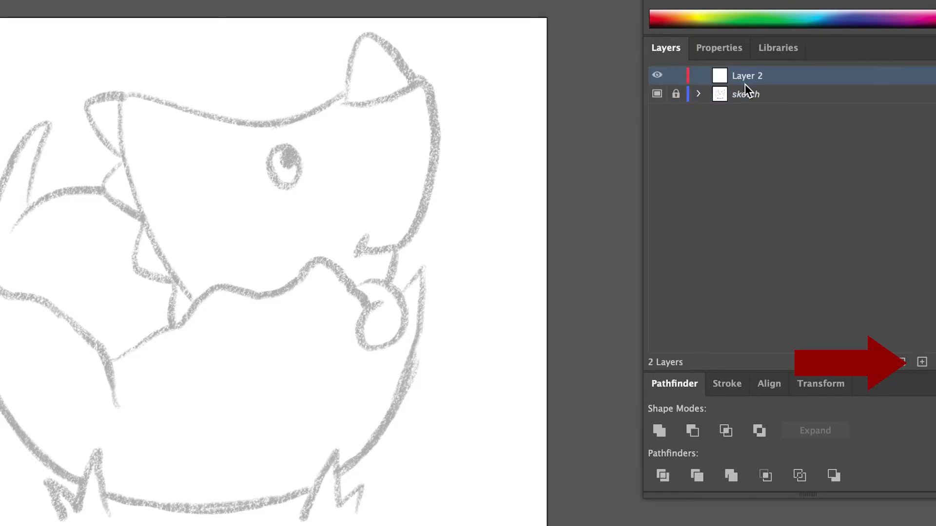
{"action": "double_click", "coordinate": [748, 78]}
{"action": "type", "text": "vector"}
{"action": "key", "text": "Return"}
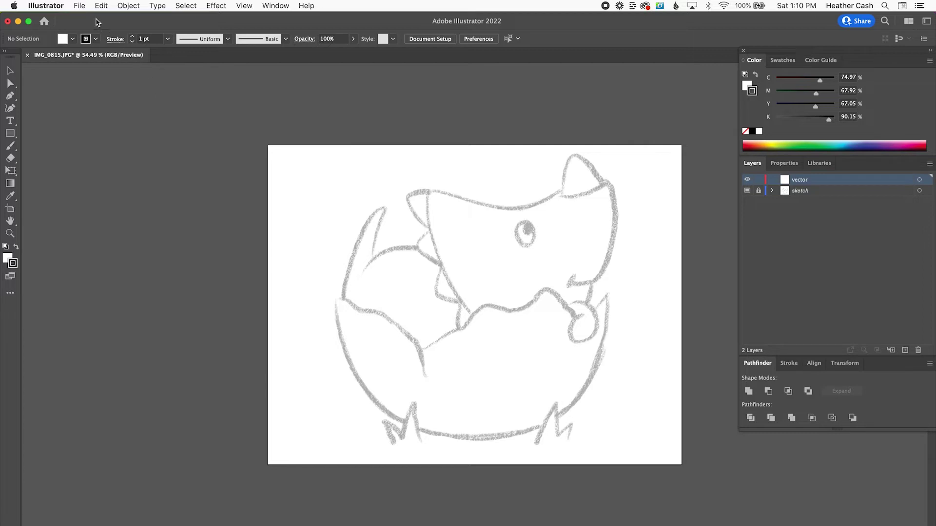
Save the document as triceratops.ai in Illustrator format, accepting the default Illustrator Options
{"action": "left_click", "coordinate": [80, 6]}
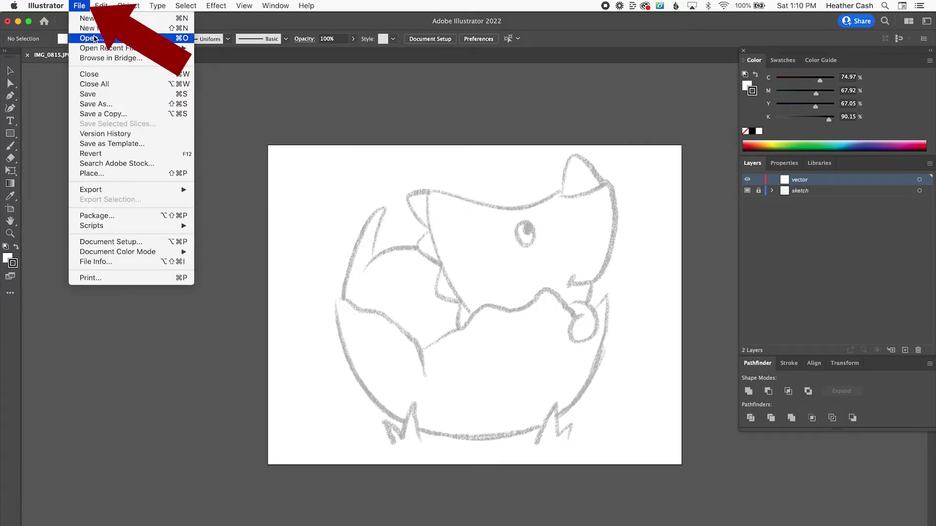
{"action": "left_click", "coordinate": [92, 104]}
{"action": "type", "text": "triceratops.ai"}
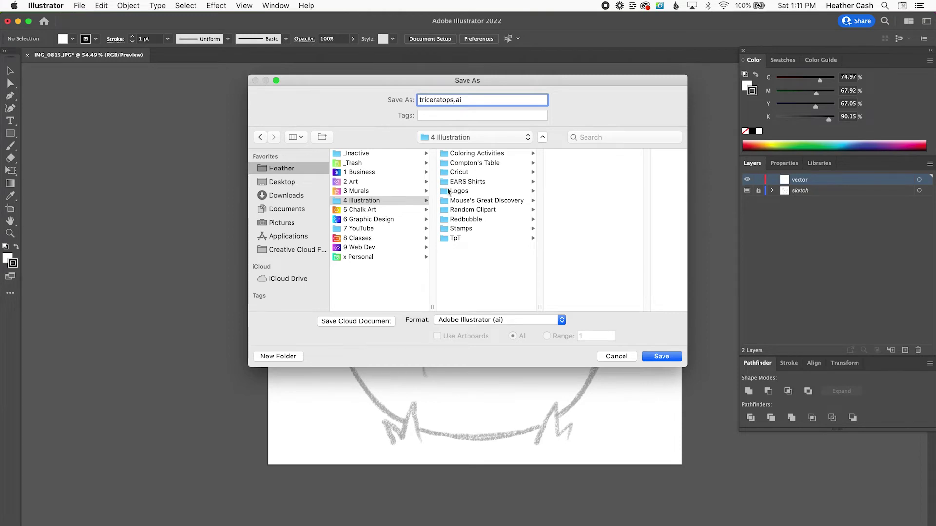
{"action": "left_click", "coordinate": [655, 360]}
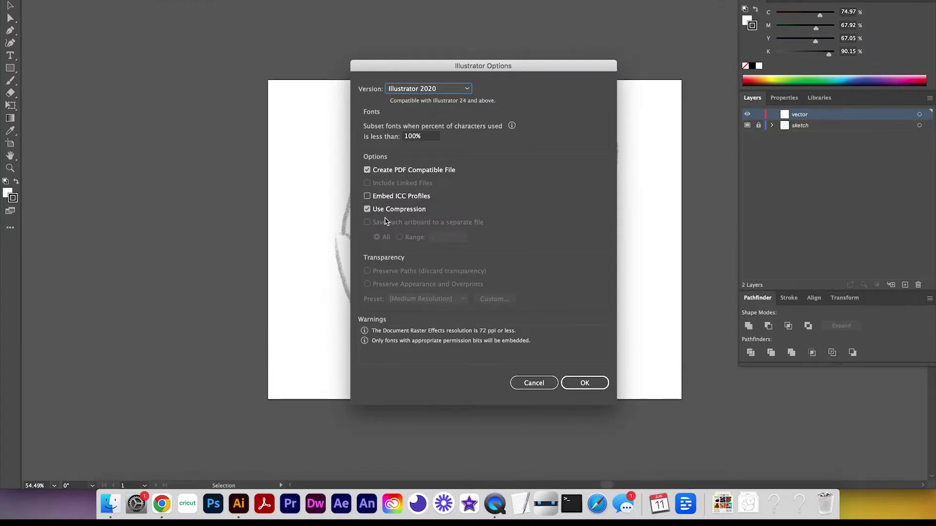
{"action": "left_click", "coordinate": [583, 384]}
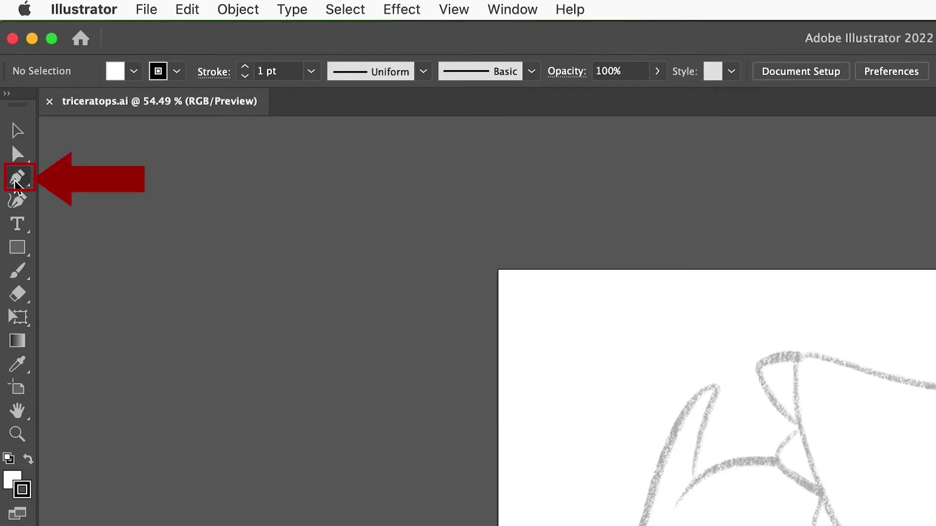
With the Pen tool, start a curved path at the sketch's upper left, redoing the first anchor twice
{"action": "left_click", "coordinate": [14, 181]}
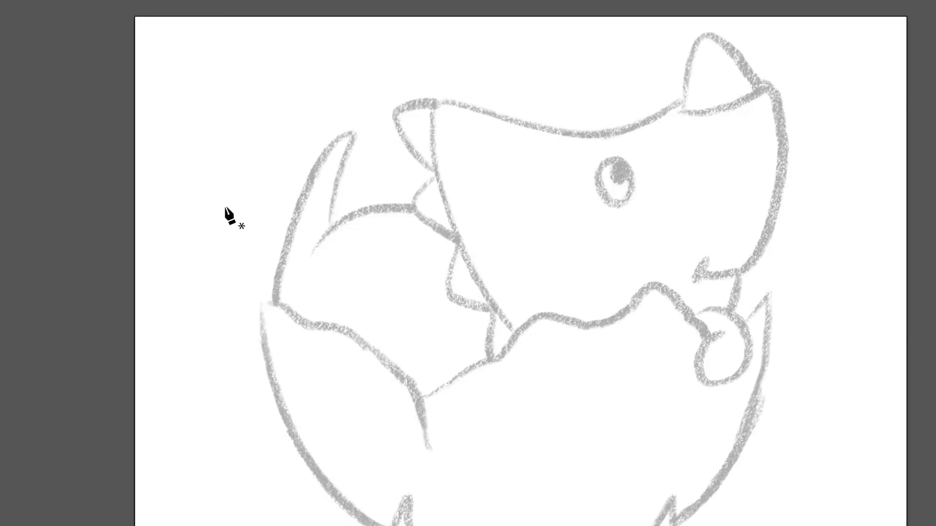
{"action": "left_click", "coordinate": [225, 207]}
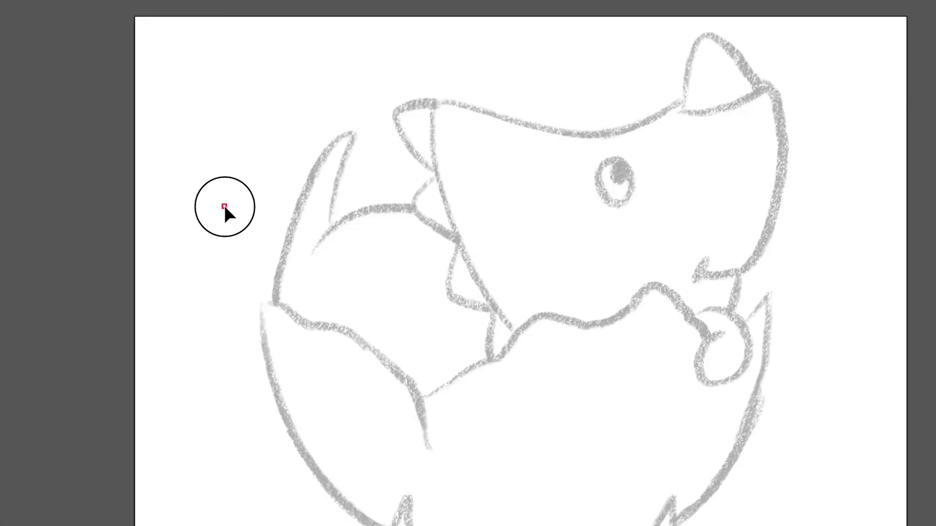
{"action": "left_click_drag", "start_coordinate": [225, 207], "coordinate": [186, 136]}
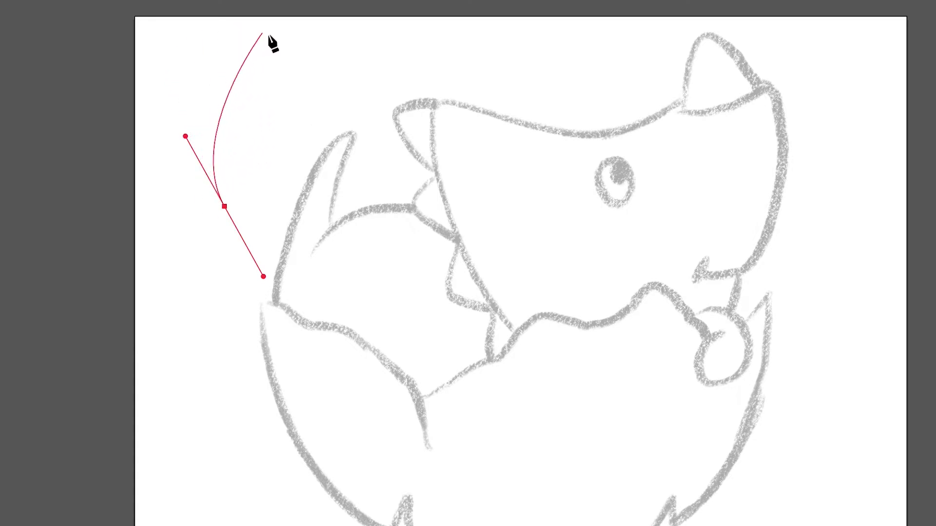
{"action": "key", "text": "ctrl+z"}
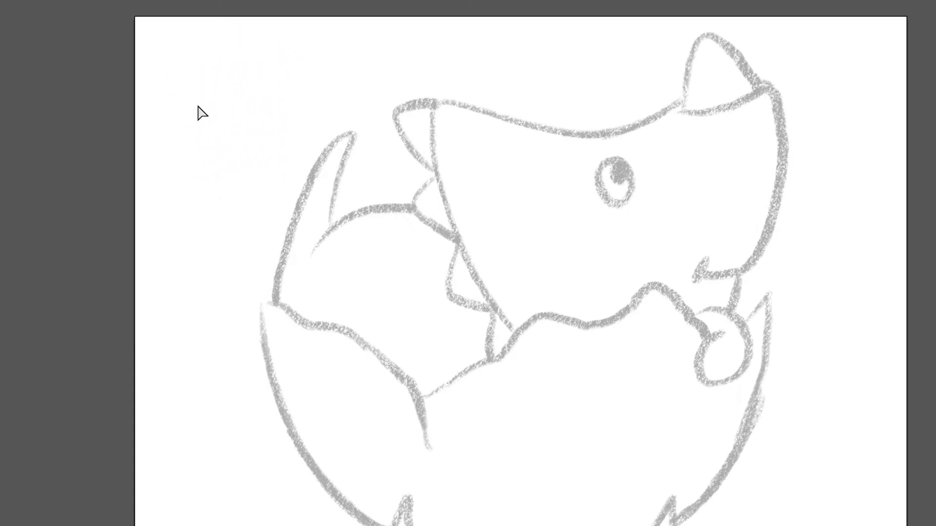
{"action": "left_click_drag", "start_coordinate": [212, 208], "coordinate": [243, 112]}
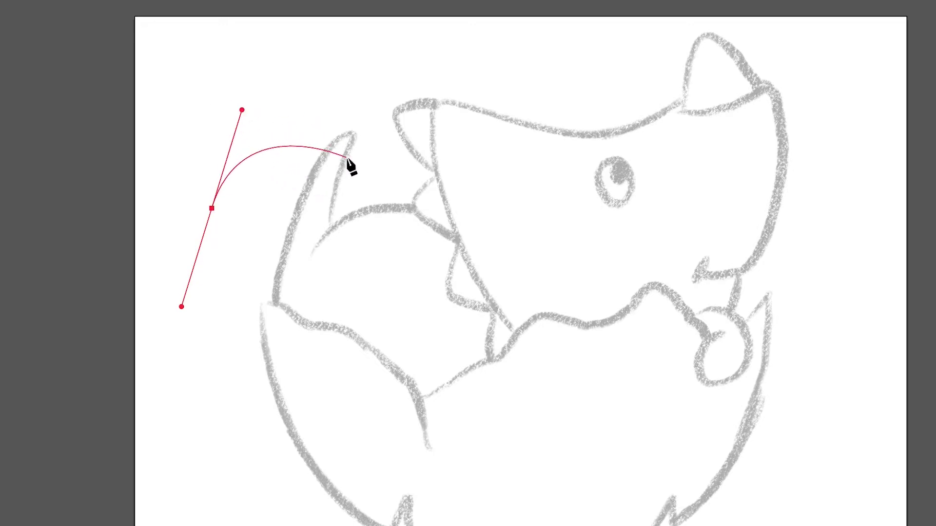
{"action": "key", "text": "ctrl+z"}
{"action": "left_click_drag", "start_coordinate": [201, 222], "coordinate": [211, 122]}
{"action": "left_click_drag", "start_coordinate": [304, 87], "coordinate": [336, 90]}
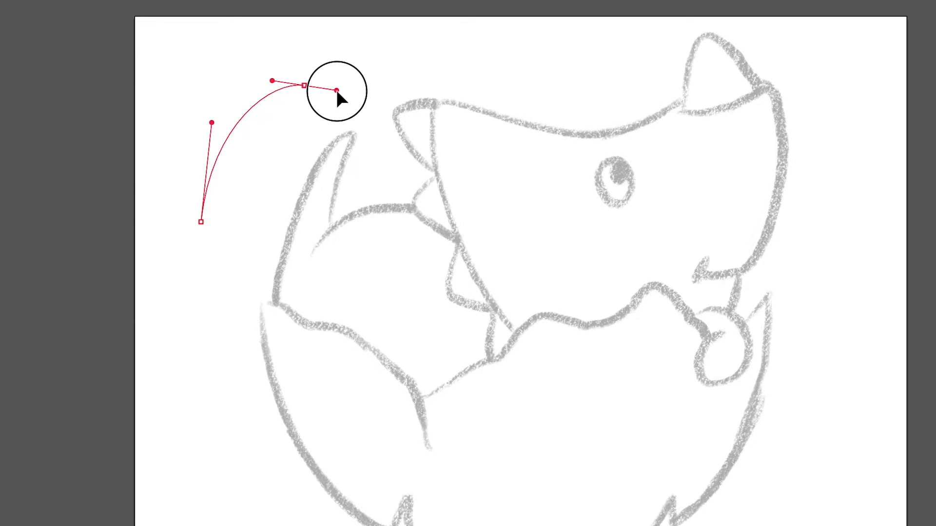
Continue the curved path down the right side and along the bottom, closing it on the starting anchor
{"action": "left_click_drag", "start_coordinate": [336, 90], "coordinate": [352, 73]}
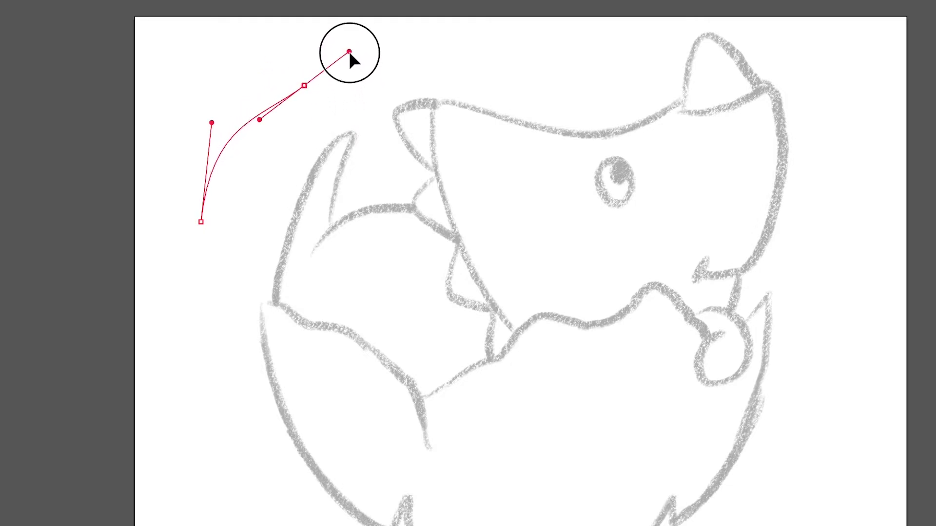
{"action": "left_click_drag", "start_coordinate": [349, 55], "coordinate": [342, 85]}
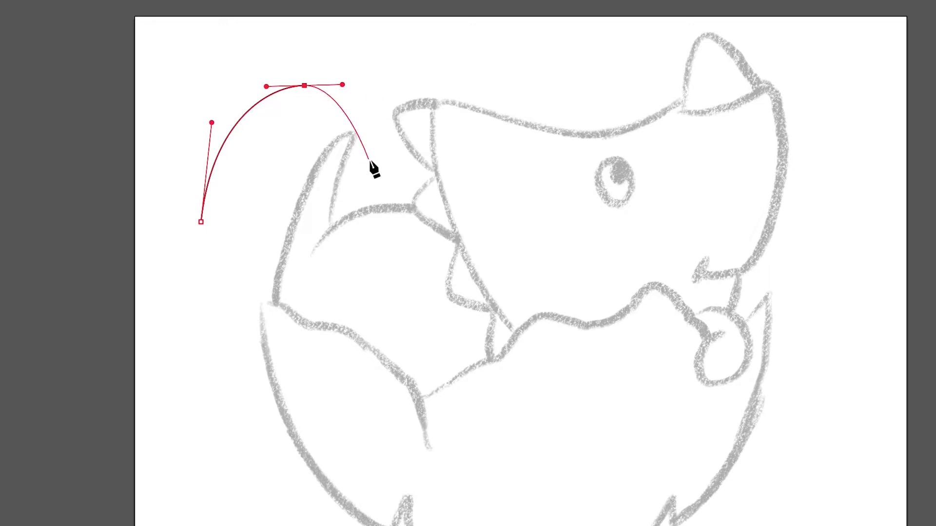
{"action": "left_click_drag", "start_coordinate": [369, 166], "coordinate": [452, 216]}
{"action": "left_click_drag", "start_coordinate": [420, 268], "coordinate": [364, 272]}
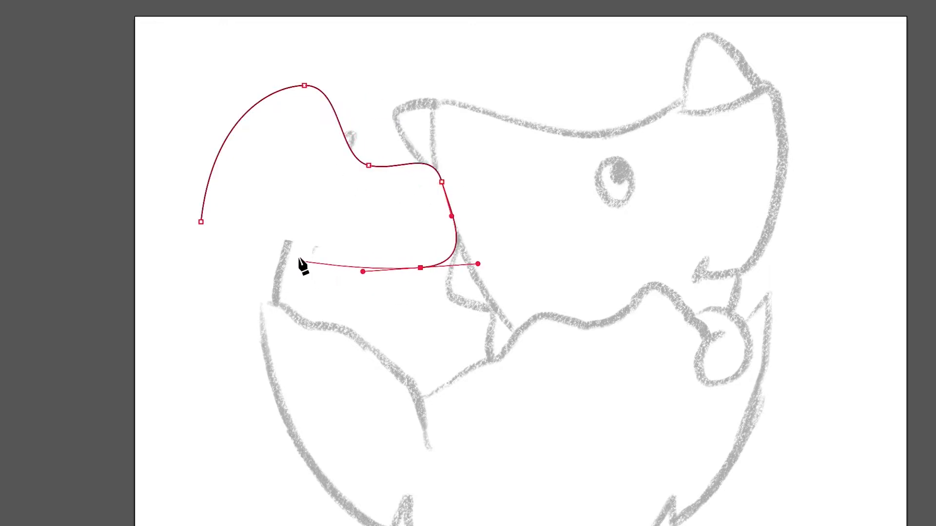
{"action": "left_click_drag", "start_coordinate": [295, 249], "coordinate": [227, 245]}
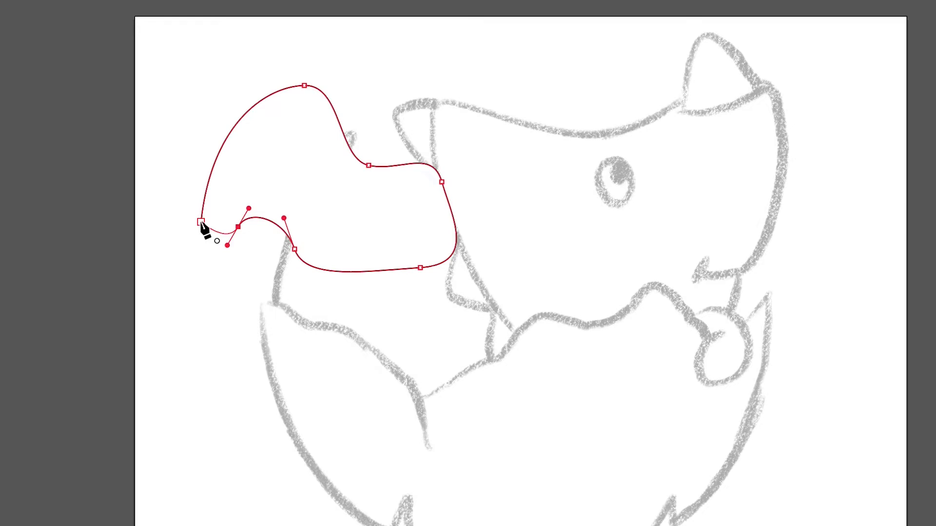
{"action": "left_click_drag", "start_coordinate": [201, 223], "coordinate": [205, 165]}
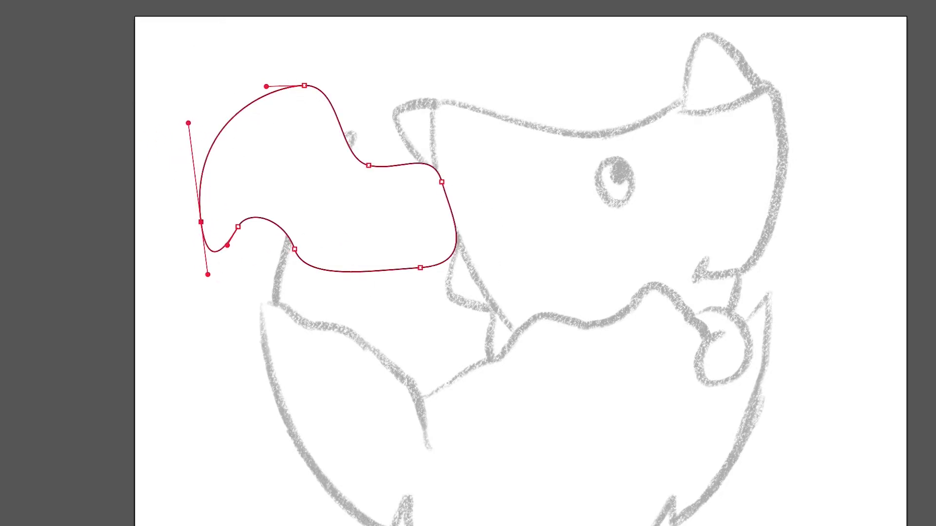
Move several of the shape's anchors with Direct Selection to reshape its top and bottom
{"action": "left_click", "coordinate": [11, 84]}
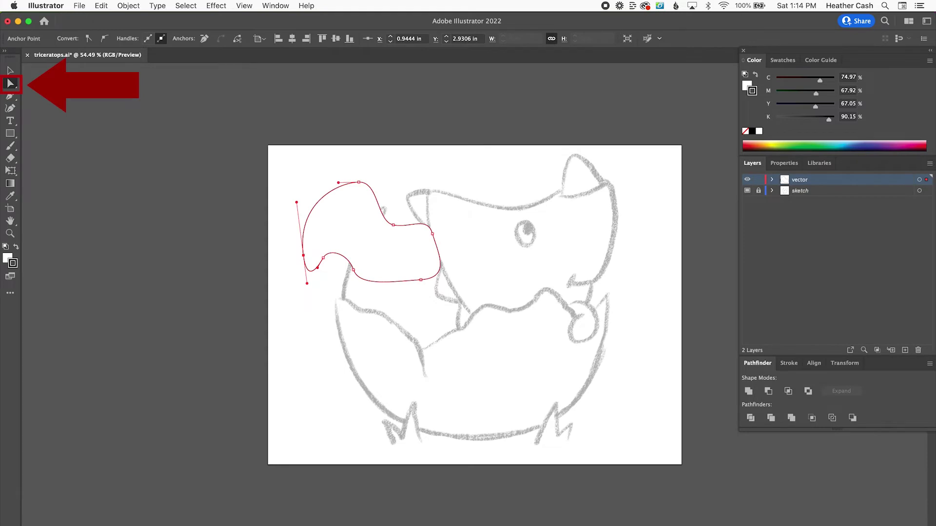
{"action": "left_click_drag", "start_coordinate": [325, 257], "coordinate": [298, 210]}
{"action": "left_click", "coordinate": [353, 269]}
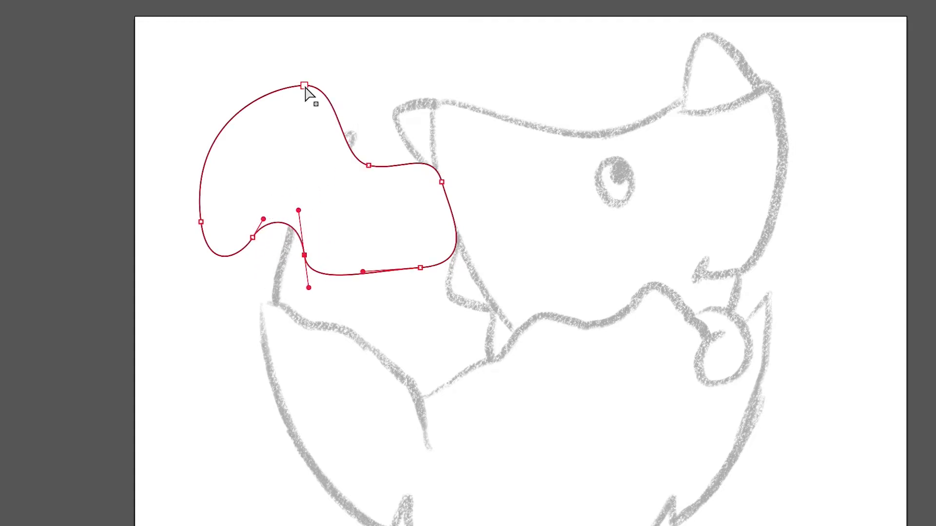
{"action": "left_click_drag", "start_coordinate": [304, 86], "coordinate": [247, 122]}
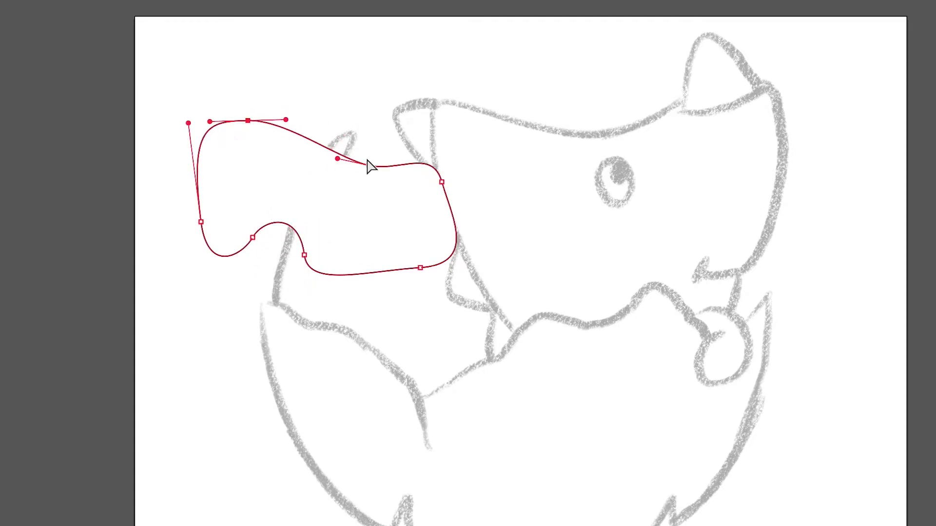
{"action": "left_click_drag", "start_coordinate": [369, 166], "coordinate": [372, 112]}
{"action": "left_click_drag", "start_coordinate": [421, 268], "coordinate": [405, 292]}
{"action": "left_click_drag", "start_coordinate": [304, 254], "coordinate": [298, 274]}
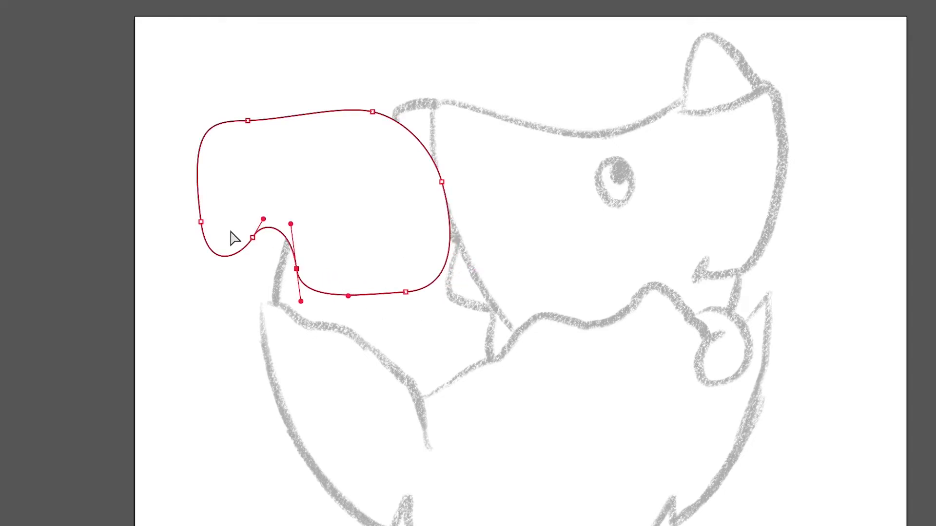
Remove two lower anchors, then add anchors on the lower curve and the upper-left curve
{"action": "key", "text": "minus"}
{"action": "left_click", "coordinate": [297, 271]}
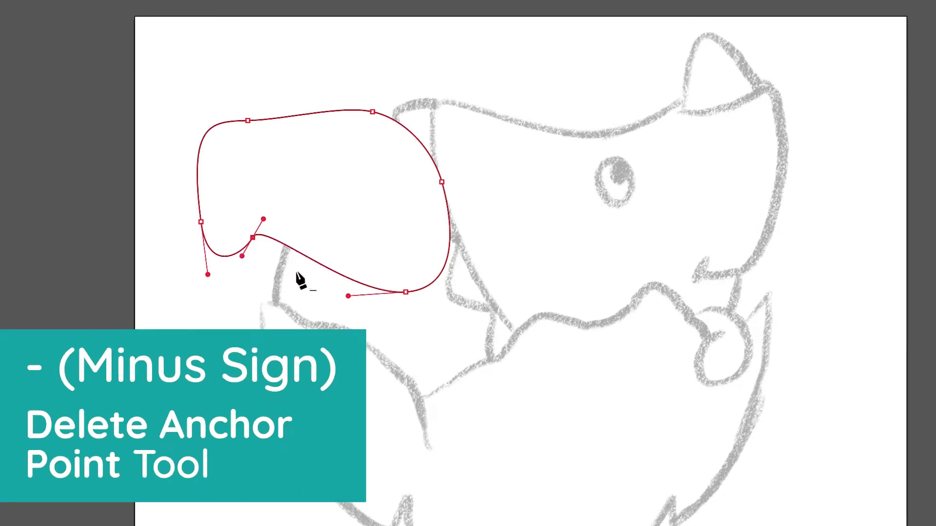
{"action": "left_click", "coordinate": [252, 237]}
{"action": "key", "text": "plus"}
{"action": "left_click", "coordinate": [278, 277]}
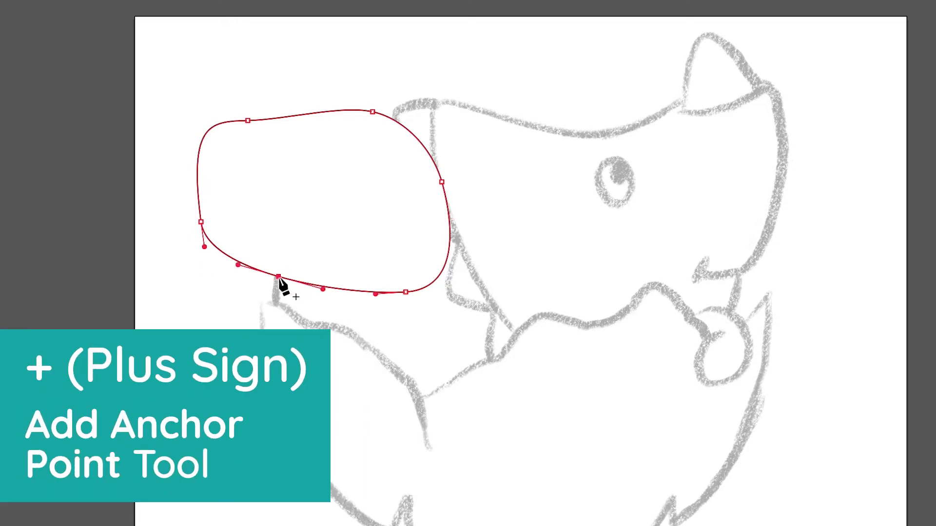
{"action": "left_click", "coordinate": [202, 141]}
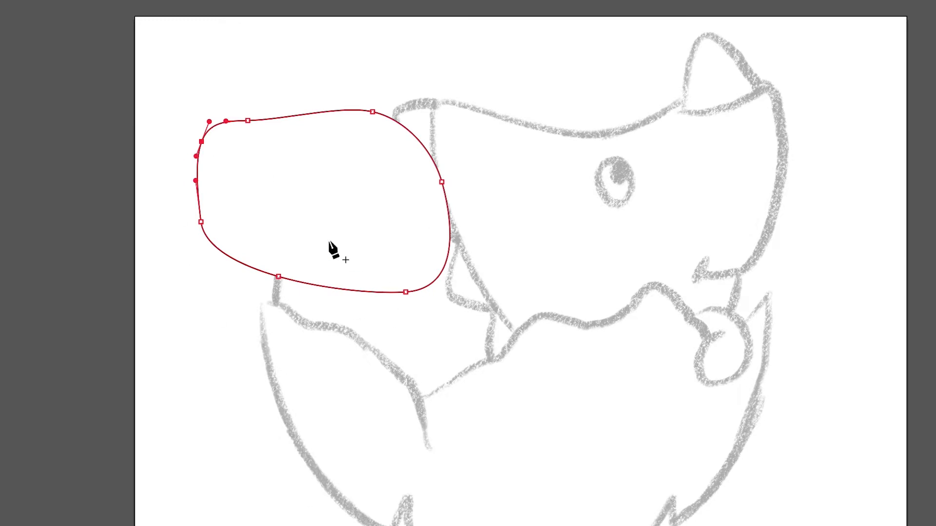
Select the practice blob and delete it
{"action": "key", "text": "v"}
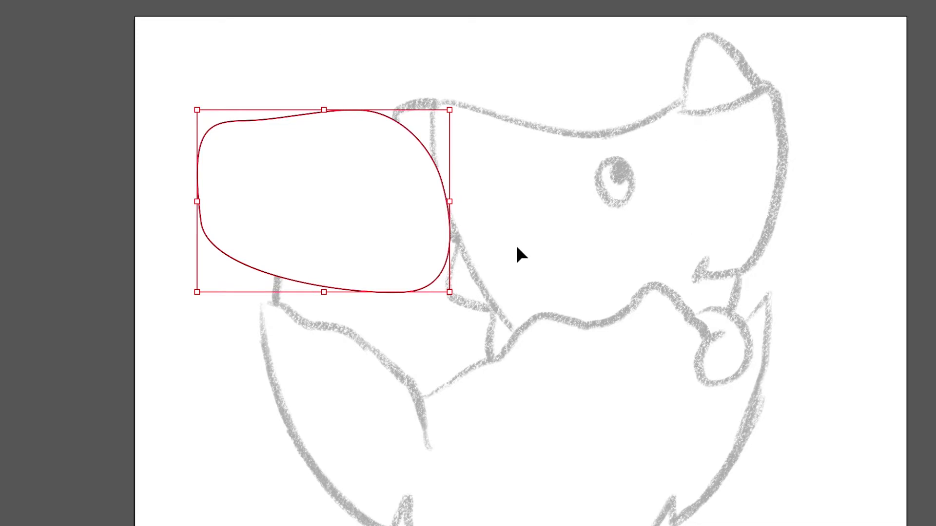
{"action": "left_click", "coordinate": [407, 211]}
{"action": "key", "text": "Delete"}
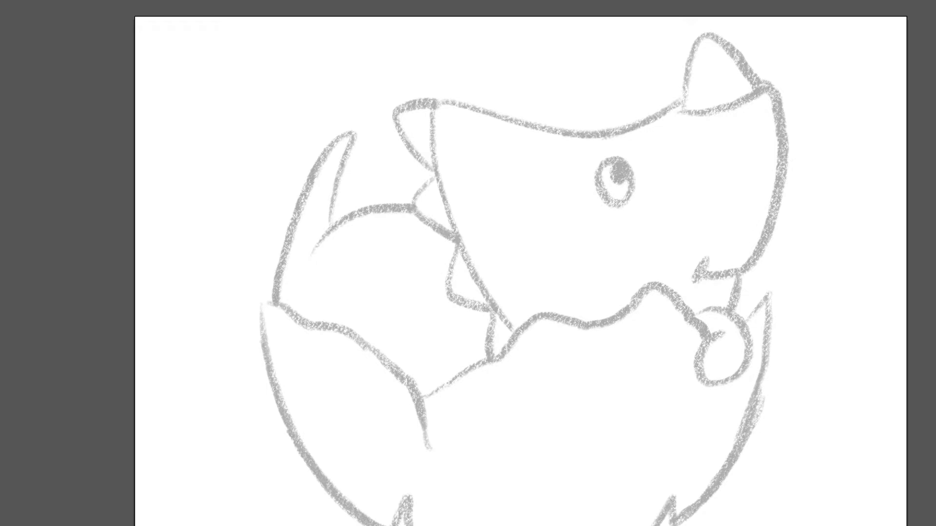
Switch to the Pen tool and open the Color panel to check fill and stroke
{"action": "key", "text": "p"}
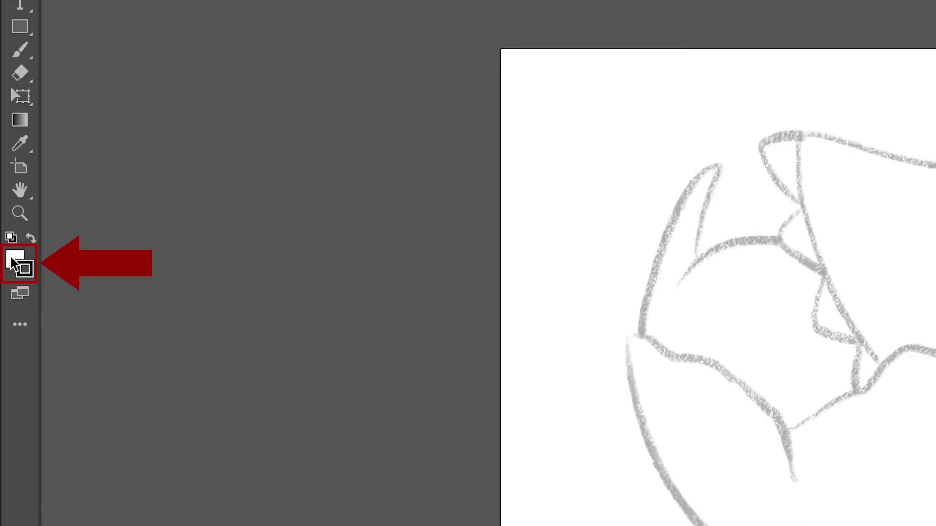
{"action": "left_click", "coordinate": [14, 263]}
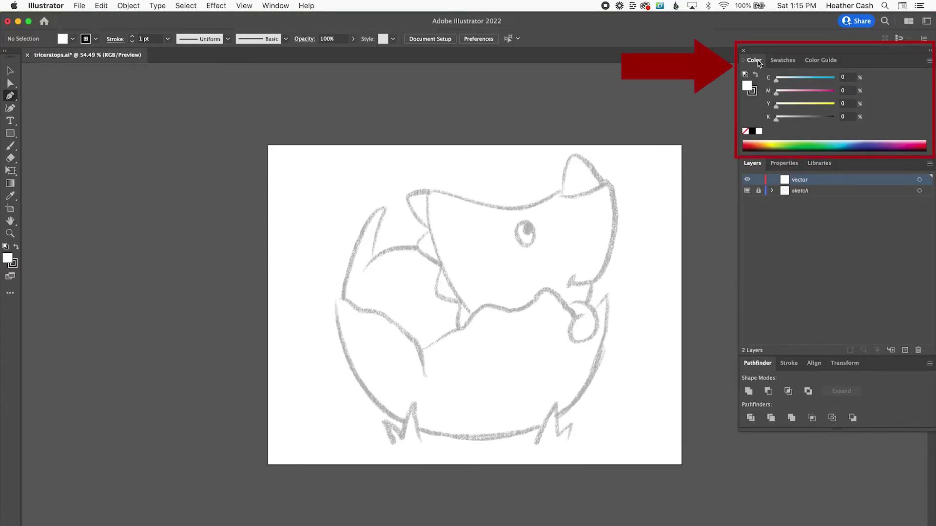
{"action": "left_click", "coordinate": [276, 5]}
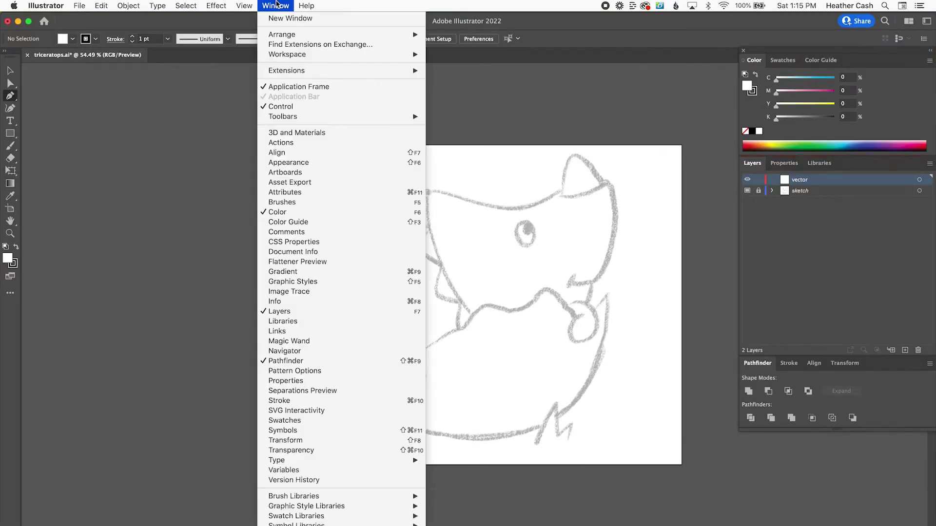
{"action": "left_click", "coordinate": [277, 212]}
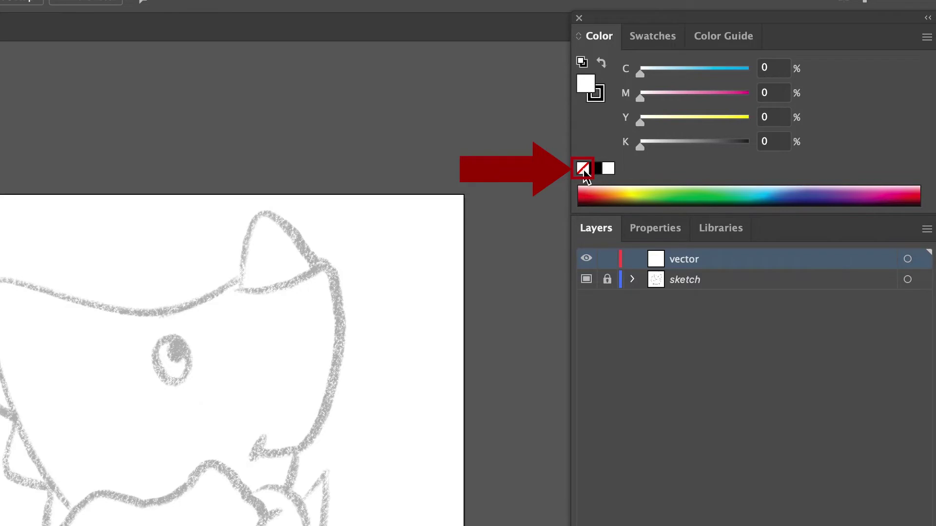
Set fill to none, then pen-trace the head from the horn base across the top and down to the jaw
{"action": "left_click", "coordinate": [583, 170]}
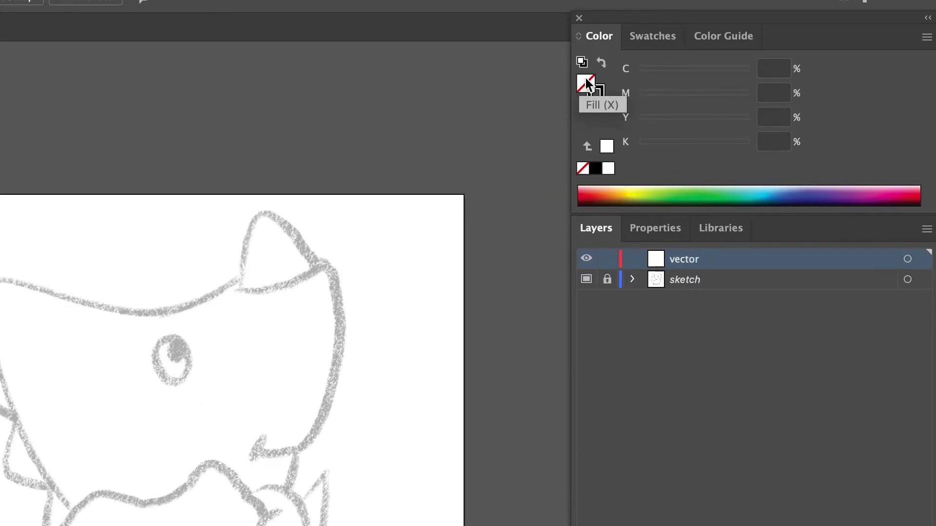
{"action": "left_click", "coordinate": [601, 94]}
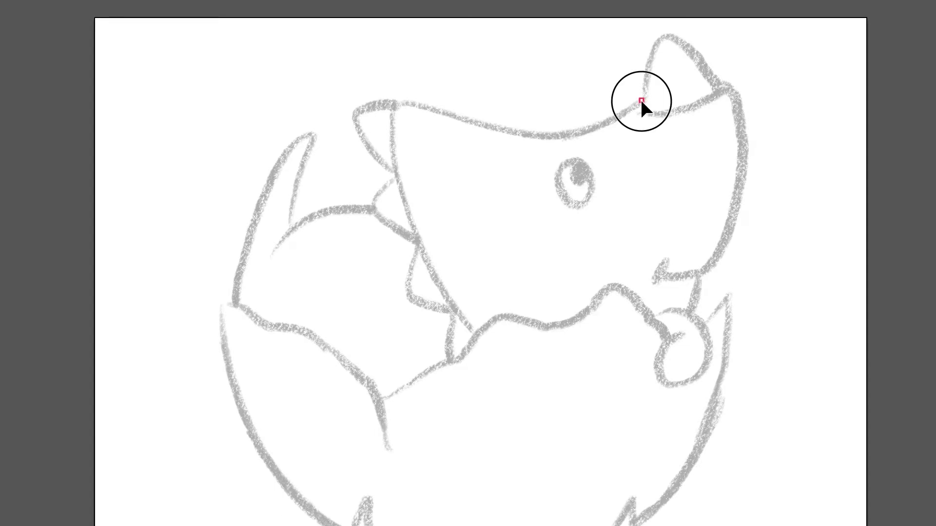
{"action": "left_click_drag", "start_coordinate": [641, 100], "coordinate": [606, 125]}
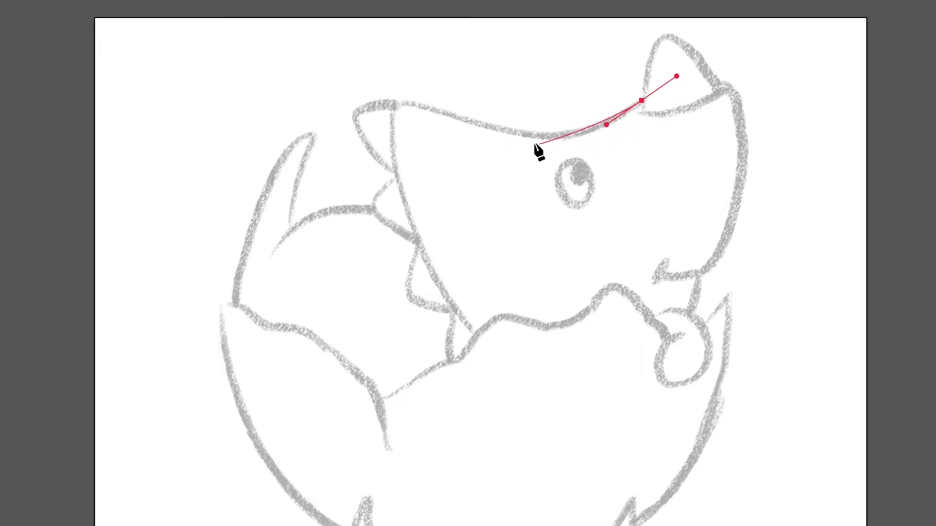
{"action": "left_click", "coordinate": [518, 134]}
{"action": "left_click_drag", "start_coordinate": [518, 134], "coordinate": [460, 124]}
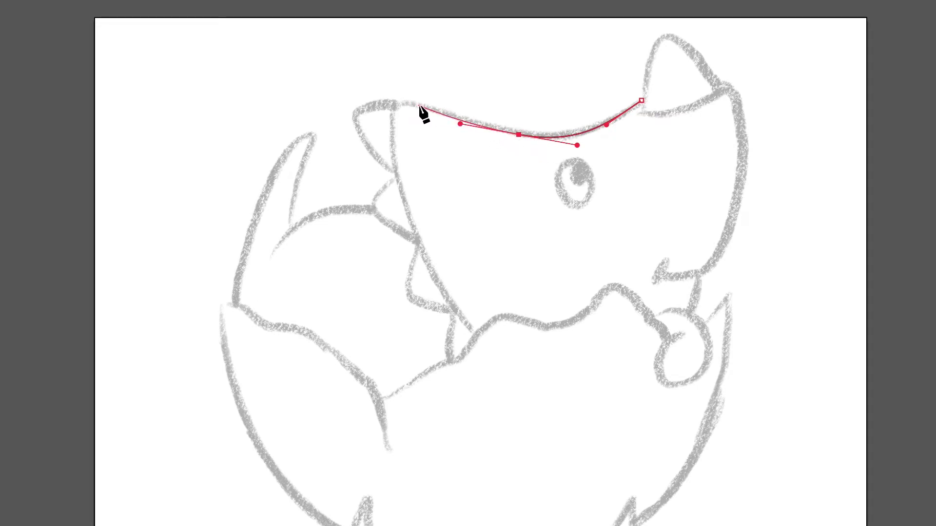
{"action": "left_click_drag", "start_coordinate": [418, 104], "coordinate": [391, 150]}
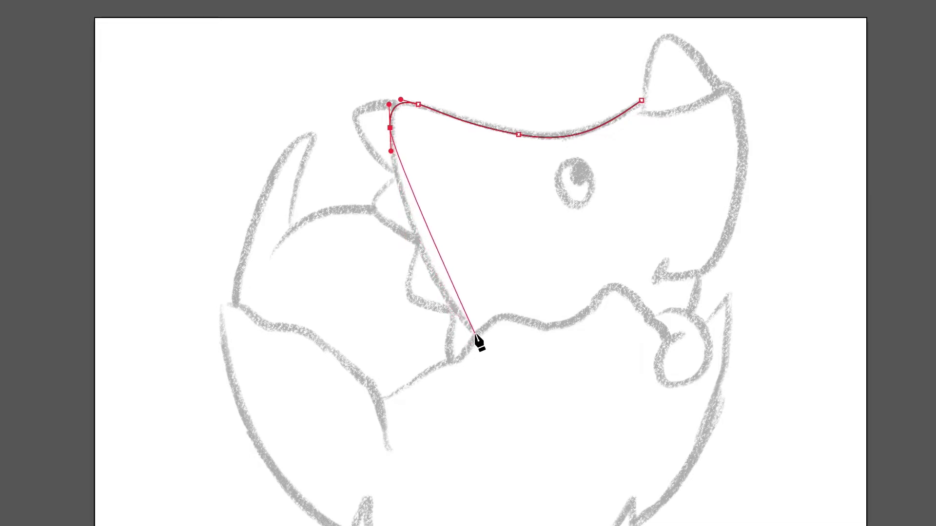
{"action": "left_click_drag", "start_coordinate": [473, 333], "coordinate": [547, 428]}
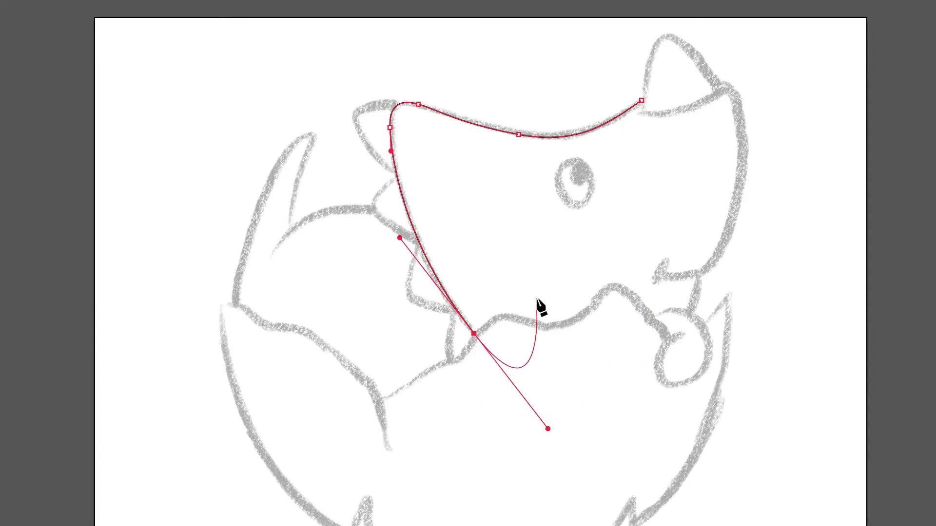
{"action": "key", "text": "Escape"}
Drag the head outline's bottom direction handle so its left-side curve follows the sketch to the neck
{"action": "left_click", "coordinate": [642, 222], "text": "super"}
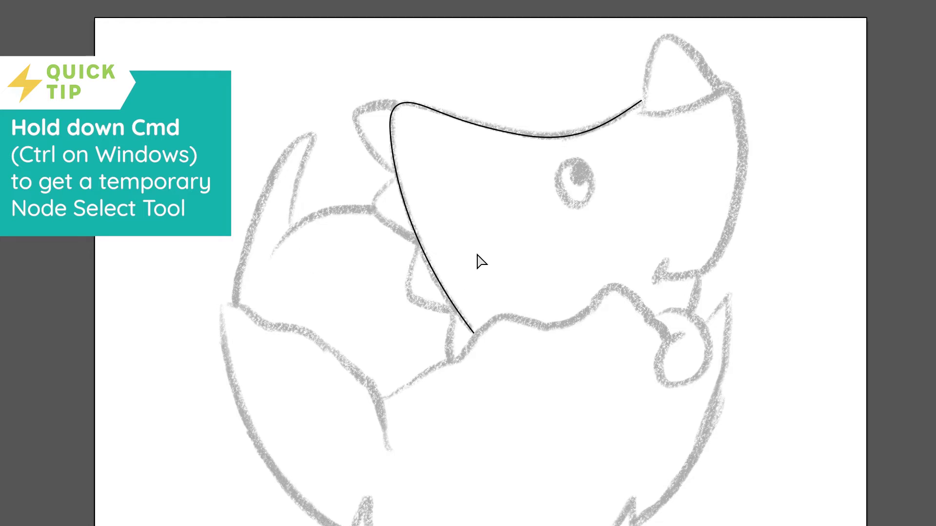
{"action": "left_click", "coordinate": [437, 273], "text": "super"}
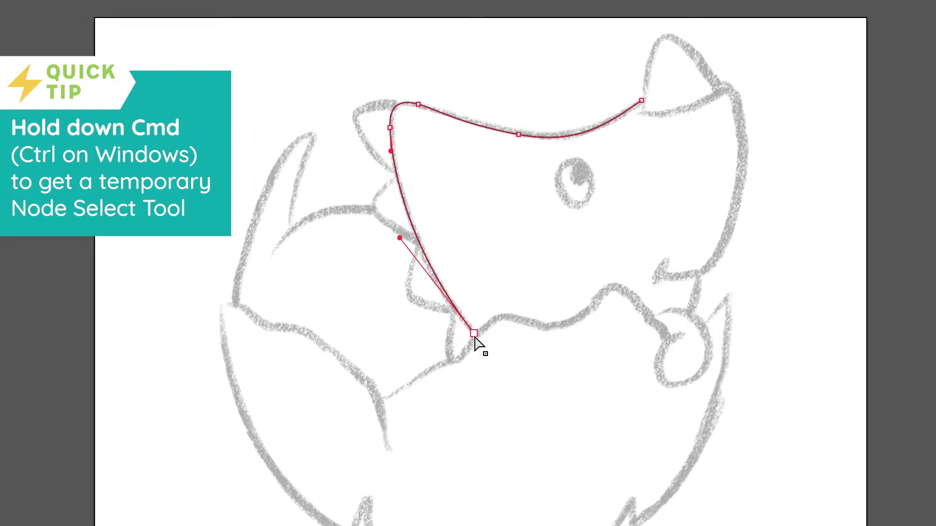
{"action": "left_click_drag", "start_coordinate": [398, 238], "coordinate": [390, 211]}
{"action": "left_click", "coordinate": [584, 220], "text": "super"}
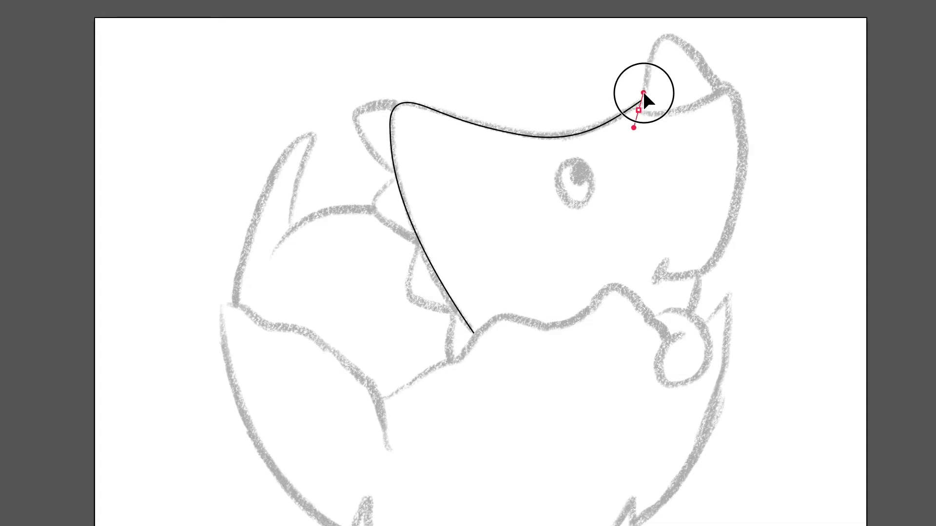
Pen-trace the nose horn as a closed outline, redoing the curved base until it fits
{"action": "left_click_drag", "start_coordinate": [642, 92], "coordinate": [642, 88]}
{"action": "left_click_drag", "start_coordinate": [662, 37], "coordinate": [679, 33]}
{"action": "left_click", "coordinate": [718, 89]}
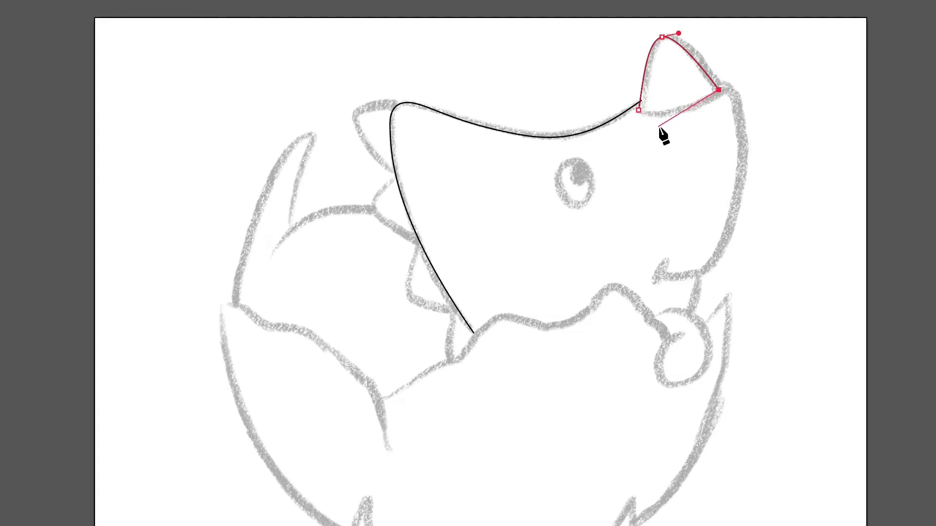
{"action": "left_click_drag", "start_coordinate": [657, 128], "coordinate": [716, 91]}
{"action": "left_click_drag", "start_coordinate": [638, 110], "coordinate": [587, 102]}
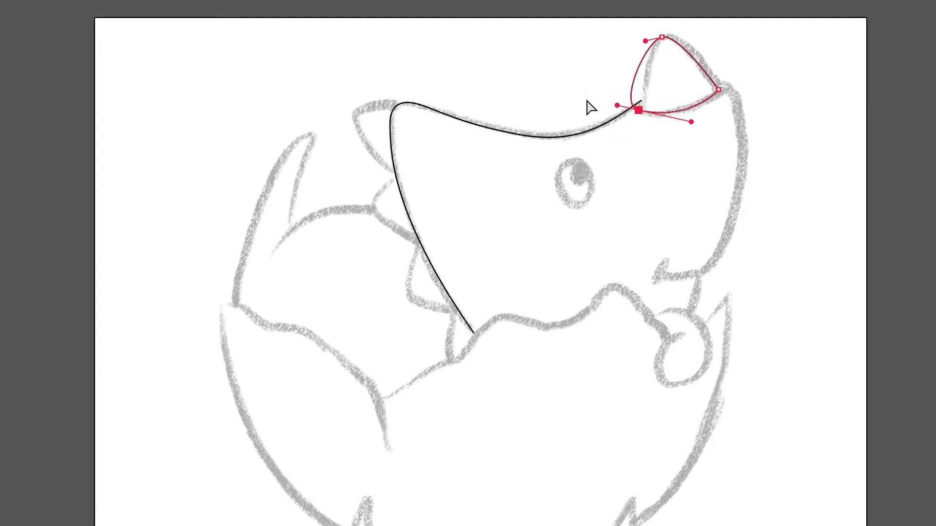
{"action": "key", "text": "ctrl+z"}
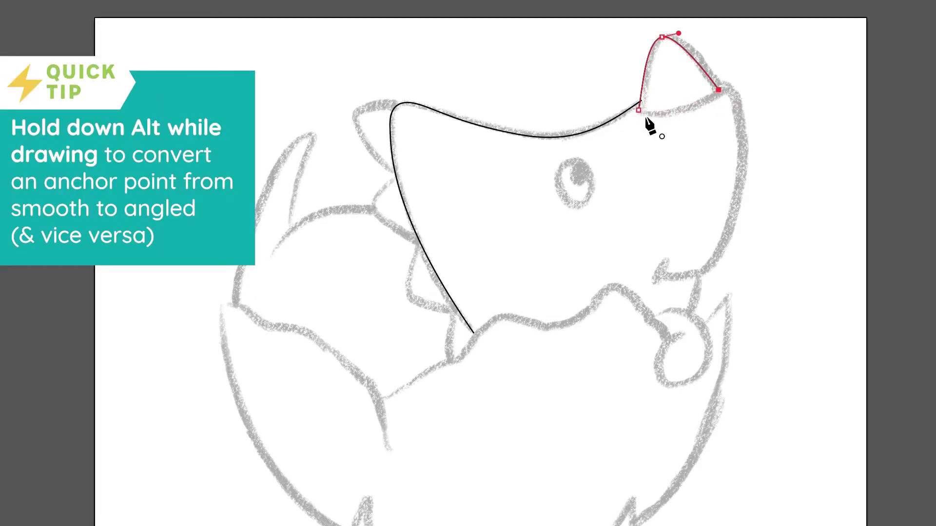
{"action": "left_click_drag", "start_coordinate": [639, 110], "coordinate": [589, 103]}
{"action": "key", "text": "ctrl+z"}
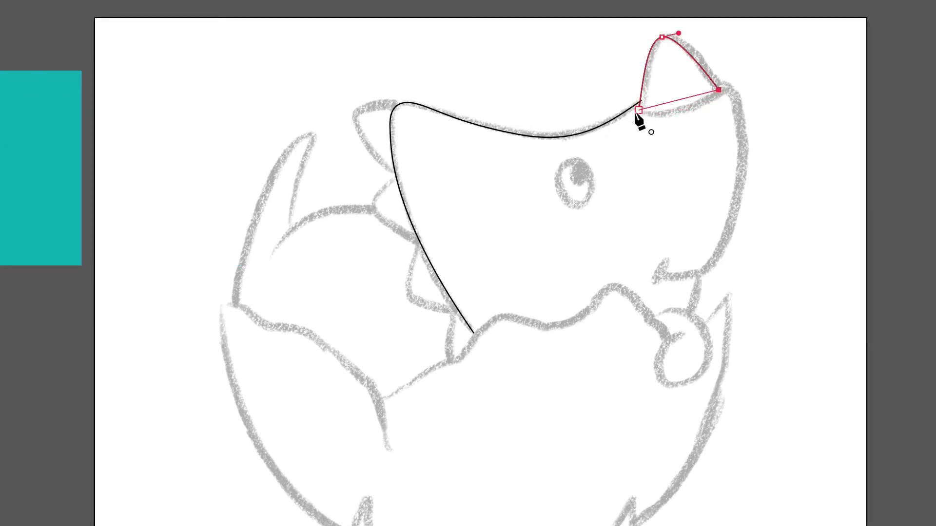
{"action": "left_click_drag", "start_coordinate": [638, 110], "coordinate": [617, 106]}
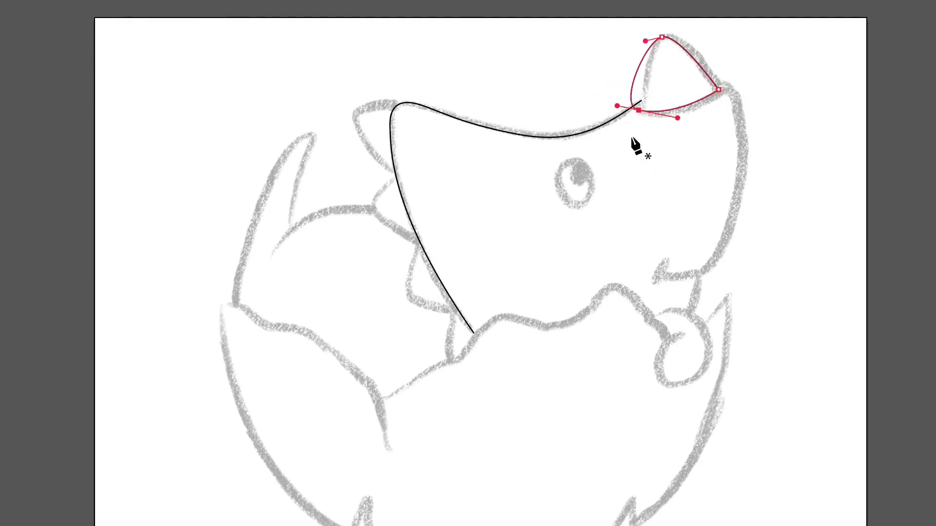
{"action": "left_click_drag", "start_coordinate": [617, 105], "coordinate": [644, 113]}
{"action": "key", "text": "ctrl"}
Trace the right side of the head down to the jaw hook and start around the chin circle
{"action": "left_click_drag", "start_coordinate": [712, 82], "coordinate": [741, 119]}
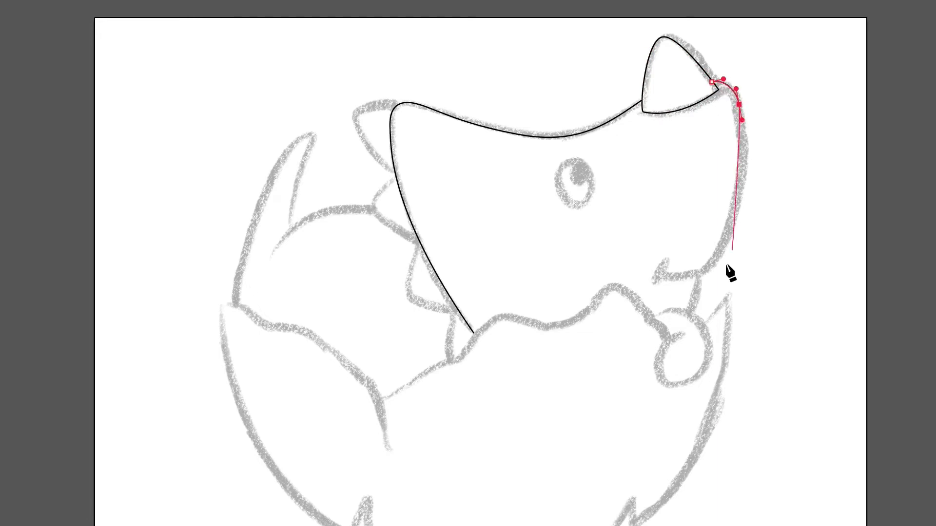
{"action": "left_click_drag", "start_coordinate": [716, 259], "coordinate": [687, 388]}
{"action": "left_click", "coordinate": [657, 274]}
{"action": "left_click", "coordinate": [670, 267], "text": "ctrl"}
{"action": "left_click", "coordinate": [669, 309], "text": "ctrl"}
{"action": "left_click", "coordinate": [664, 320], "text": "ctrl"}
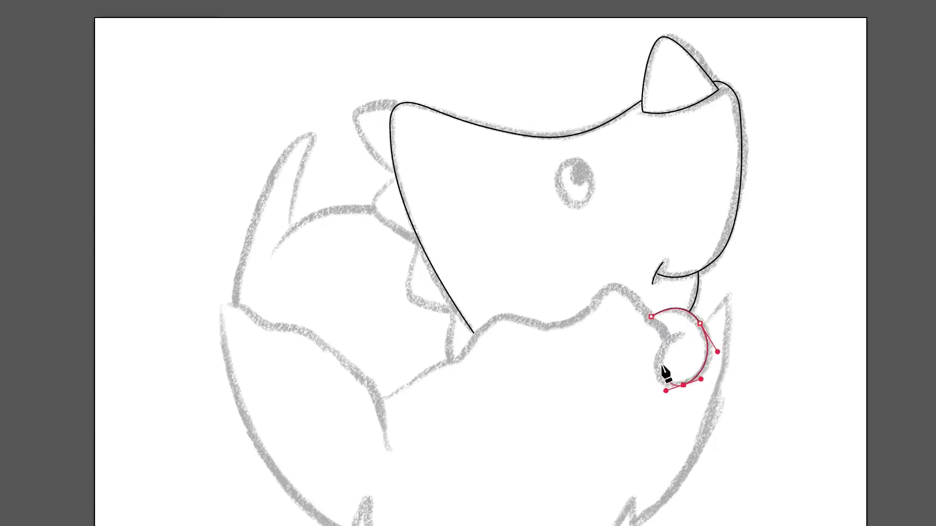
Close the curved loop around the small round shape by the chin
{"action": "left_click_drag", "start_coordinate": [700, 323], "coordinate": [705, 332]}
{"action": "left_click_drag", "start_coordinate": [685, 383], "coordinate": [657, 391]}
{"action": "left_click_drag", "start_coordinate": [657, 358], "coordinate": [658, 346]}
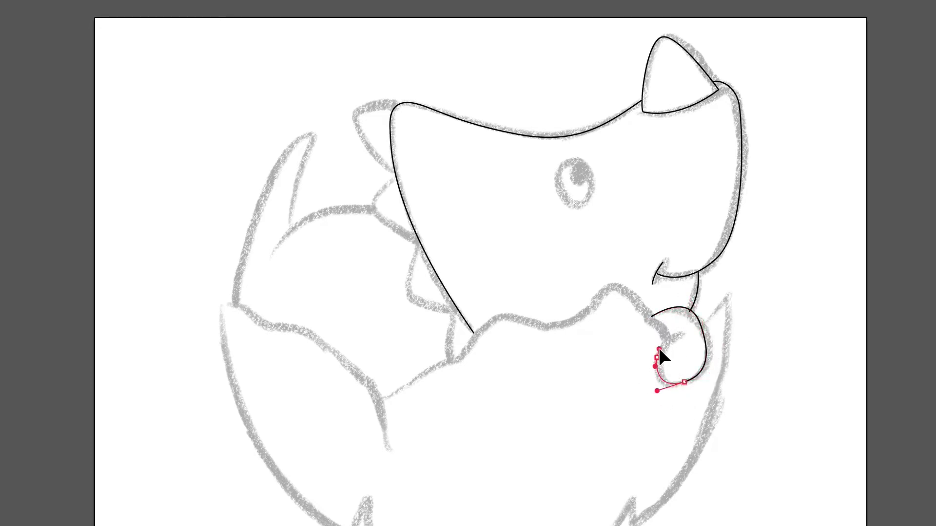
{"action": "left_click", "coordinate": [680, 332]}
{"action": "left_click_drag", "start_coordinate": [681, 332], "coordinate": [594, 332]}
{"action": "key", "text": "Escape"}
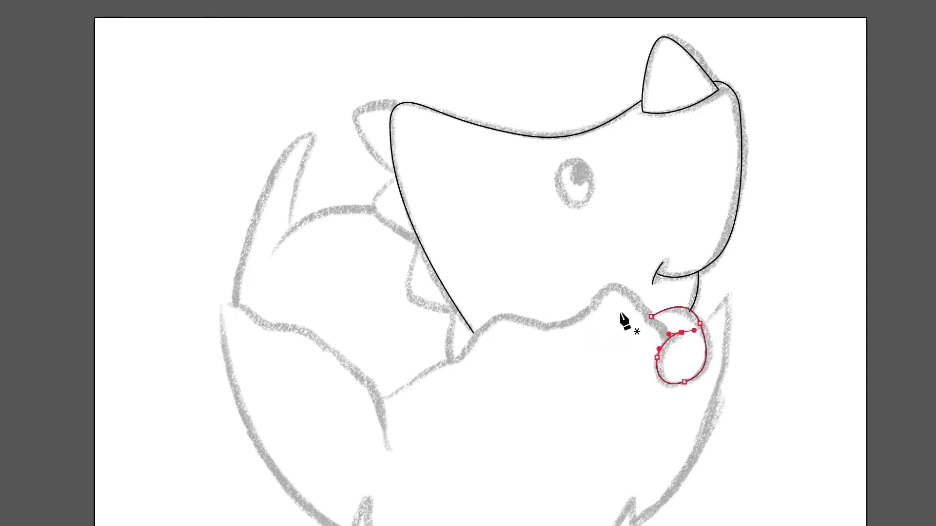
Trace the eggshell's jagged broken edge from the left across toward the jaw
{"action": "left_click_drag", "start_coordinate": [379, 401], "coordinate": [391, 397]}
{"action": "left_click_drag", "start_coordinate": [430, 370], "coordinate": [481, 330]}
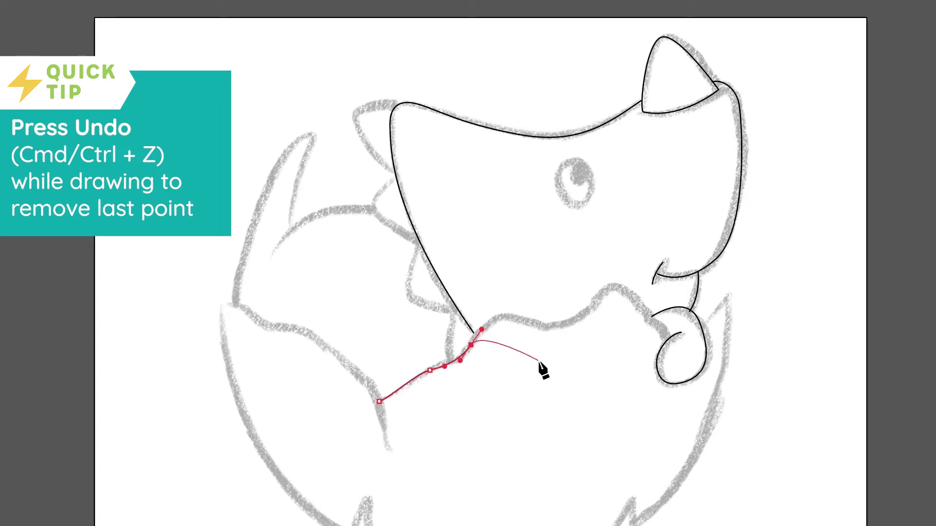
{"action": "key", "text": "ctrl+z"}
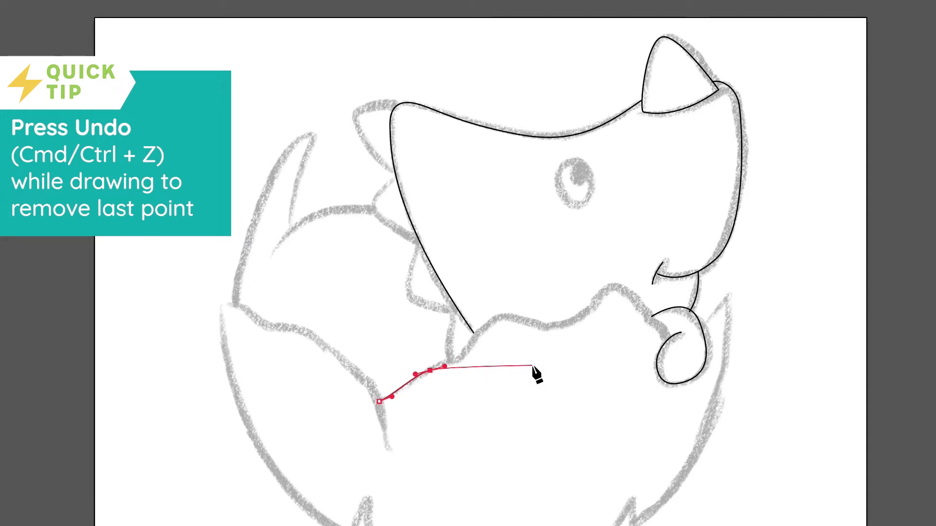
{"action": "left_click", "coordinate": [469, 348]}
{"action": "left_click_drag", "start_coordinate": [471, 347], "coordinate": [530, 319]}
{"action": "left_click", "coordinate": [583, 321], "text": "ctrl"}
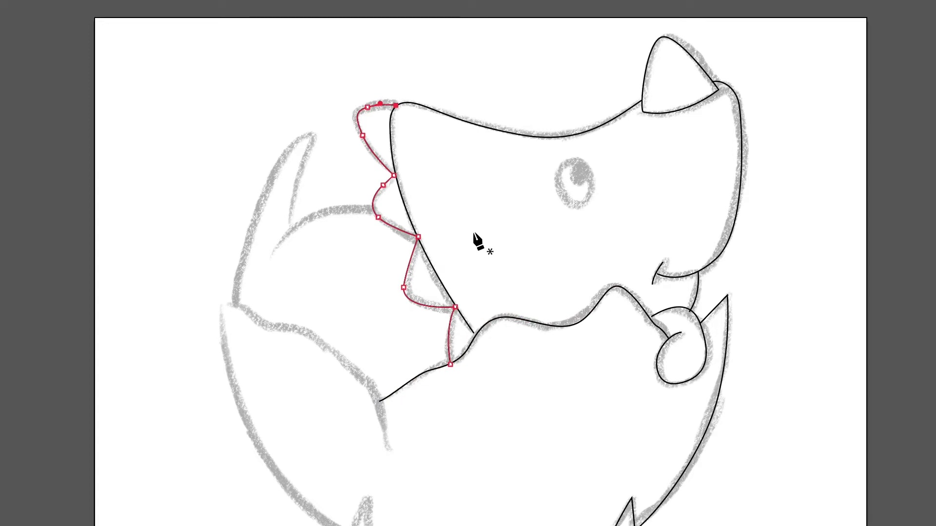
Add extra anchor points to shape the spikes of the frill outline
{"action": "left_click", "coordinate": [378, 217]}
{"action": "left_click", "coordinate": [378, 217]}
{"action": "left_click", "coordinate": [355, 192], "text": "ctrl"}
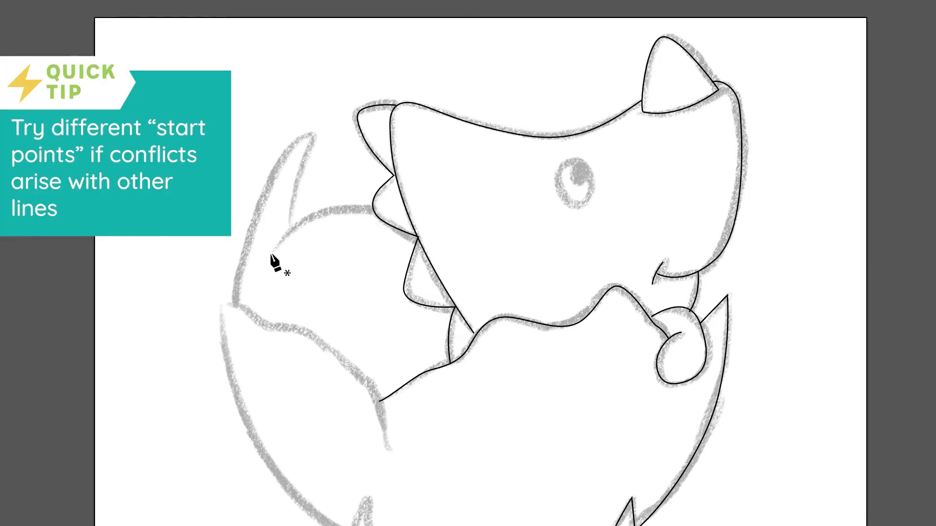
Draw the dinosaur's curved back line from the left up toward the frill
{"action": "left_click_drag", "start_coordinate": [281, 244], "coordinate": [282, 239]}
{"action": "left_click_drag", "start_coordinate": [375, 207], "coordinate": [431, 219]}
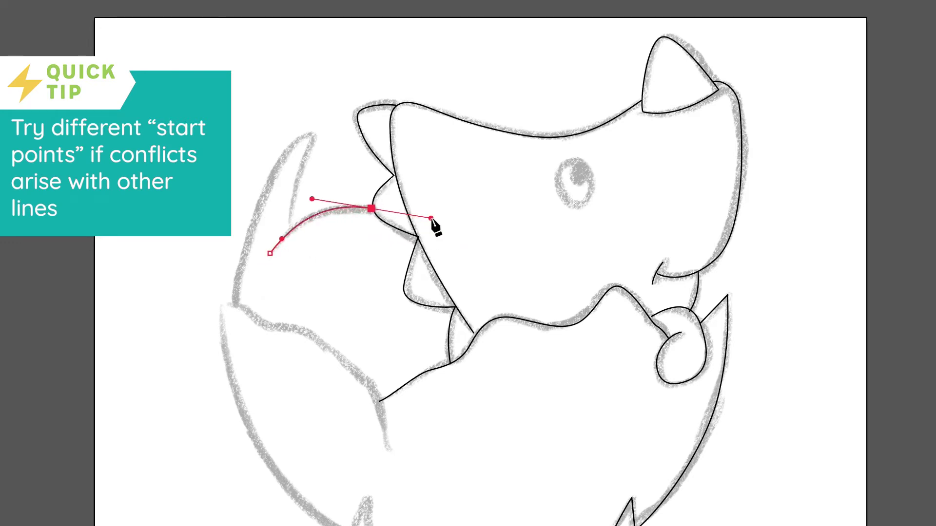
{"action": "key", "text": "ctrl"}
{"action": "left_click", "coordinate": [469, 195], "text": "ctrl"}
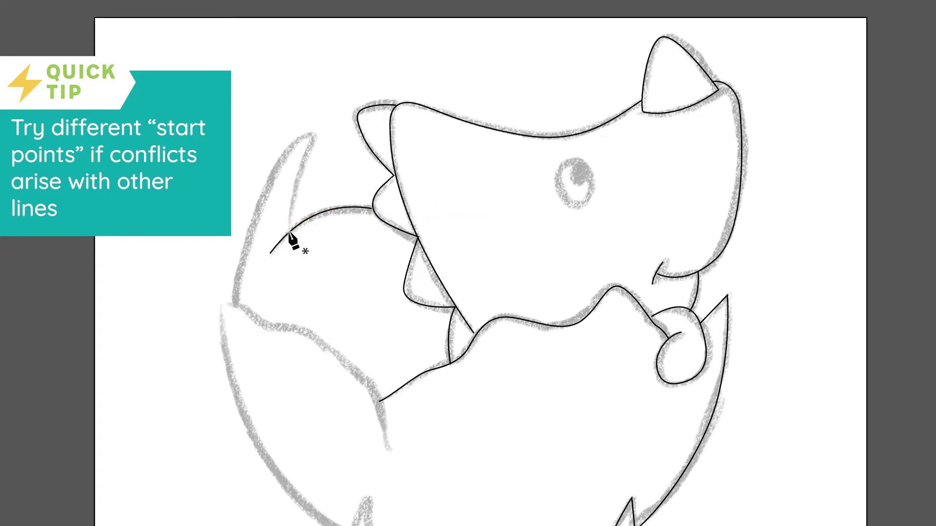
Outline the pointed left eggshell tip and begin the left shell's broken edge
{"action": "left_click_drag", "start_coordinate": [288, 231], "coordinate": [292, 210]}
{"action": "left_click_drag", "start_coordinate": [302, 159], "coordinate": [282, 155]}
{"action": "left_click_drag", "start_coordinate": [235, 303], "coordinate": [229, 387]}
{"action": "left_click", "coordinate": [281, 308], "text": "ctrl"}
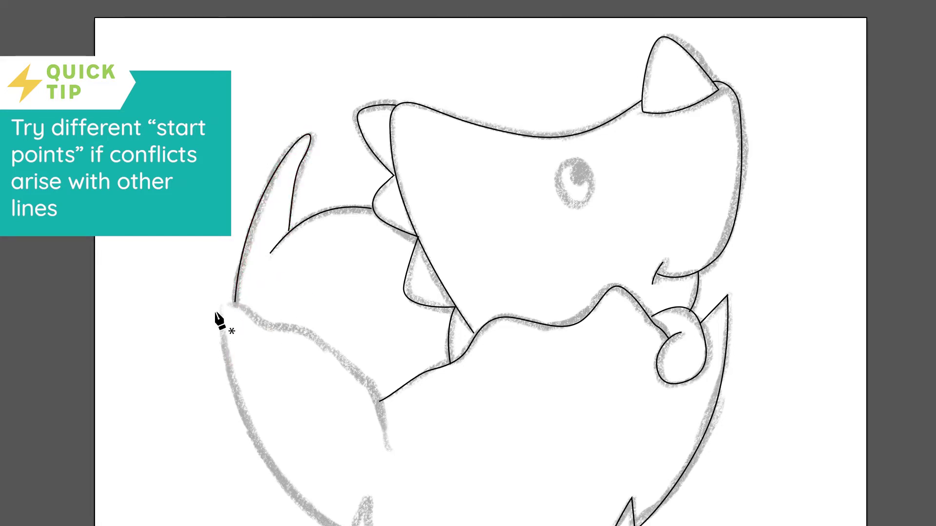
{"action": "left_click_drag", "start_coordinate": [236, 302], "coordinate": [277, 326]}
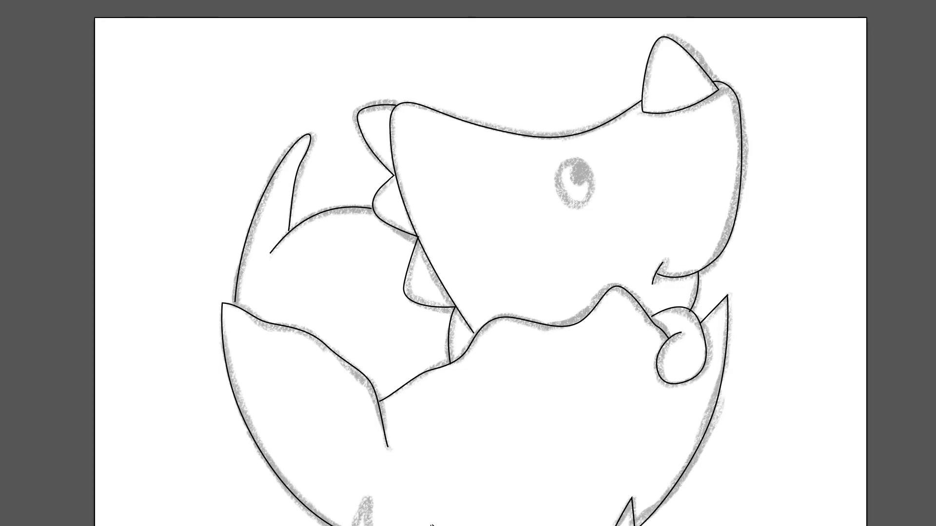
Draw a practice path mixing curved and corner points along the egg's lower left
{"action": "scroll", "coordinate": [431, 517], "scroll_direction": "down", "scroll_amount": 3}
{"action": "left_click_drag", "start_coordinate": [149, 382], "coordinate": [149, 362]}
{"action": "left_click_drag", "start_coordinate": [175, 302], "coordinate": [203, 308]}
{"action": "left_click", "coordinate": [228, 369]}
{"action": "left_click", "coordinate": [208, 437]}
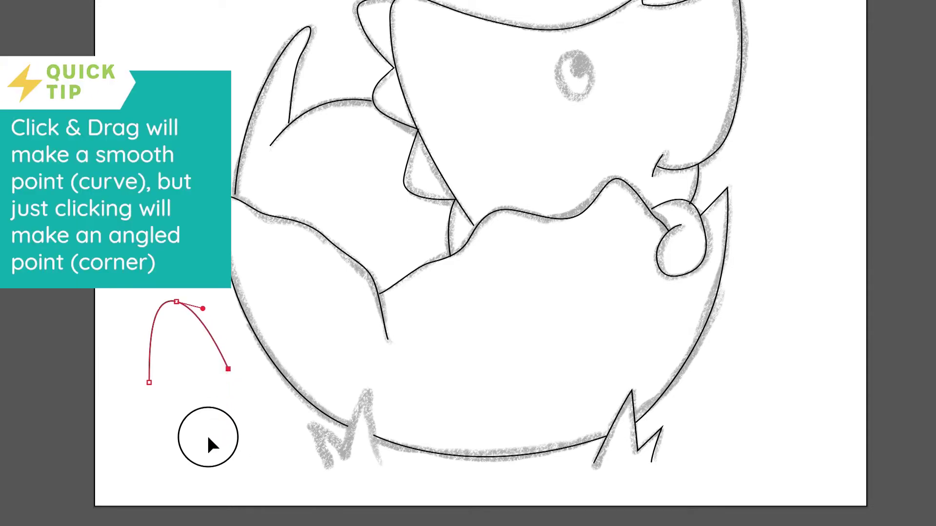
{"action": "left_click", "coordinate": [279, 443]}
{"action": "left_click", "coordinate": [313, 473]}
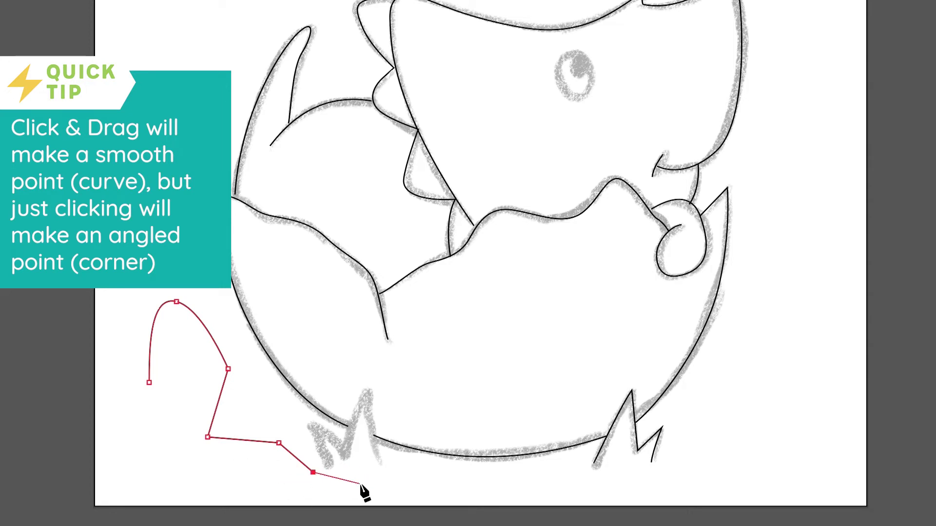
{"action": "left_click_drag", "start_coordinate": [383, 480], "coordinate": [436, 464]}
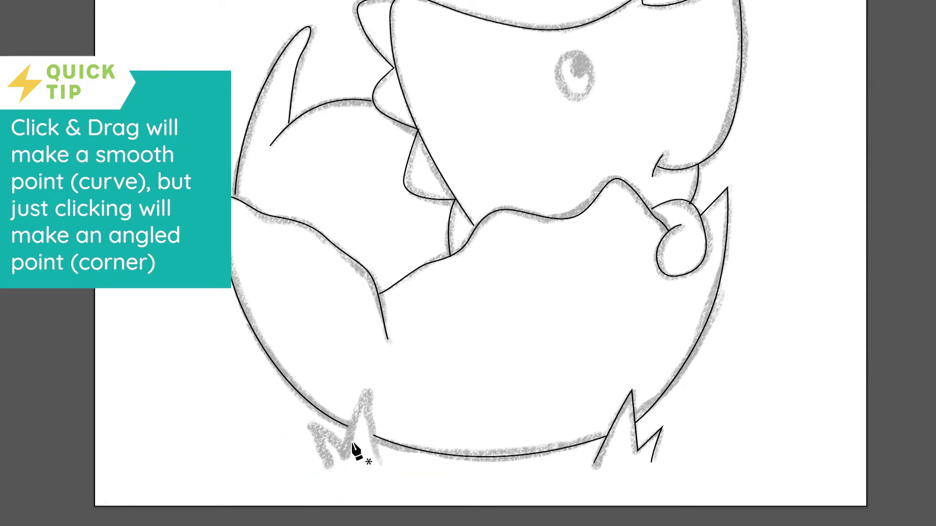
Trace the lower-left grass tuft with alternating curved and sharp corner points
{"action": "left_click", "coordinate": [379, 458]}
{"action": "left_click_drag", "start_coordinate": [371, 378], "coordinate": [372, 373]}
{"action": "left_click", "coordinate": [368, 393]}
{"action": "left_click", "coordinate": [349, 457]}
{"action": "left_click_drag", "start_coordinate": [308, 420], "coordinate": [287, 416]}
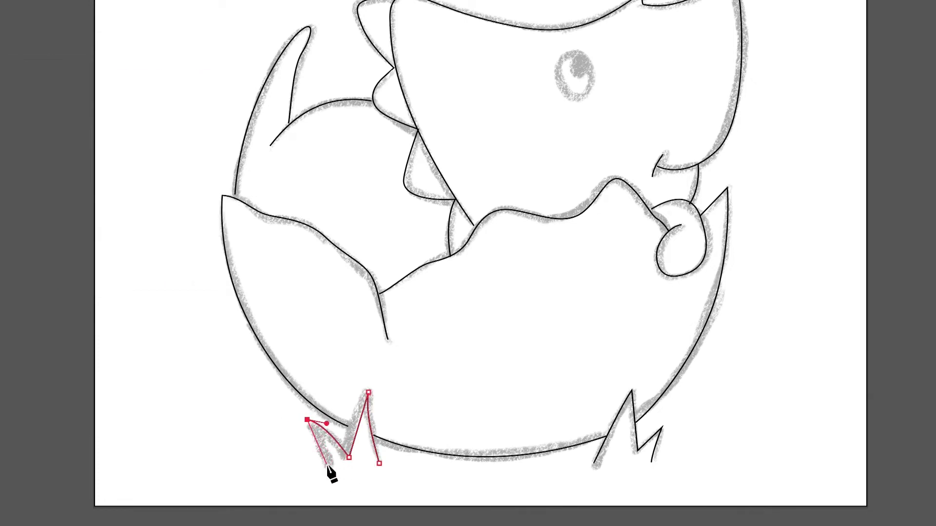
{"action": "left_click_drag", "start_coordinate": [327, 464], "coordinate": [332, 486]}
{"action": "left_click", "coordinate": [326, 464]}
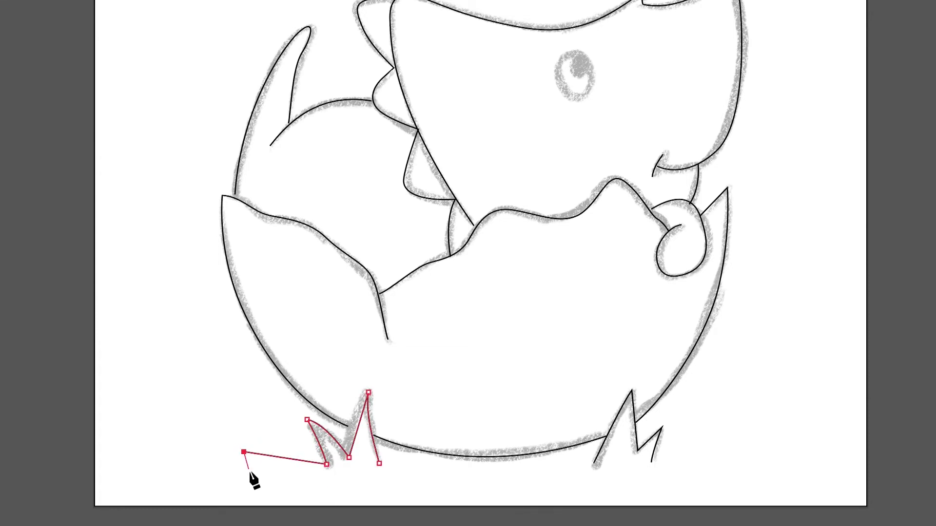
{"action": "left_click", "coordinate": [171, 455]}
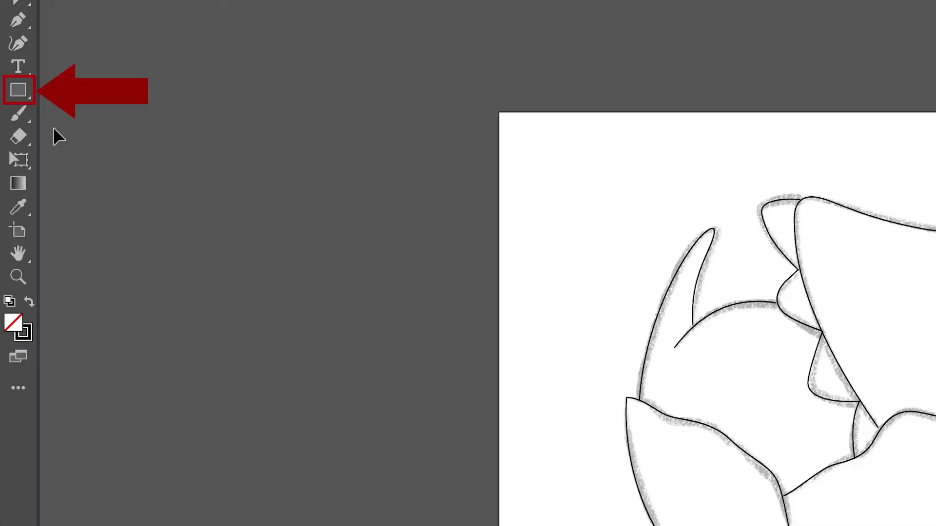
Draw an ellipse around the triceratops' eye and a smaller one for the pupil
{"action": "left_click", "coordinate": [12, 136]}
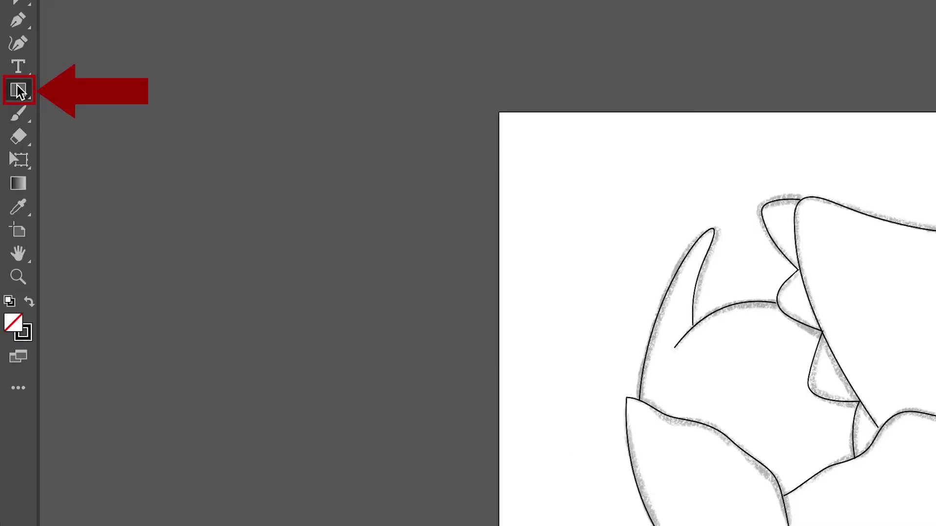
{"action": "left_click", "coordinate": [18, 92]}
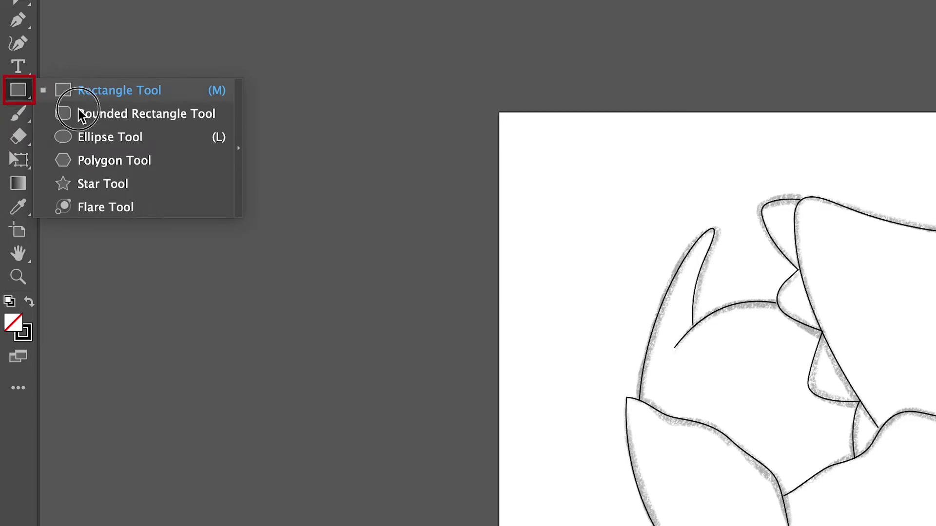
{"action": "left_click", "coordinate": [130, 139]}
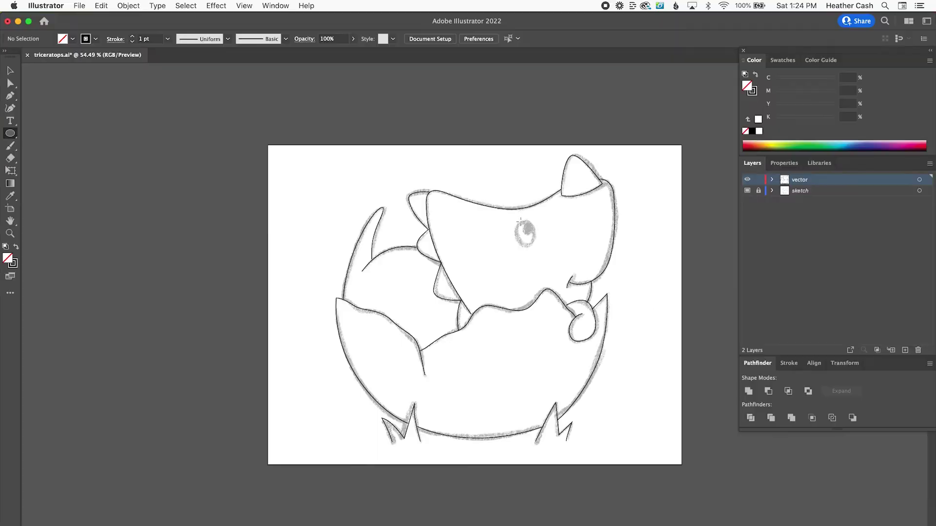
{"action": "mouse_move", "coordinate": [517, 222]}
{"action": "left_mouse_down"}
{"action": "mouse_move", "coordinate": [543, 250]}
{"action": "mouse_move", "coordinate": [536, 249]}
{"action": "left_mouse_up"}
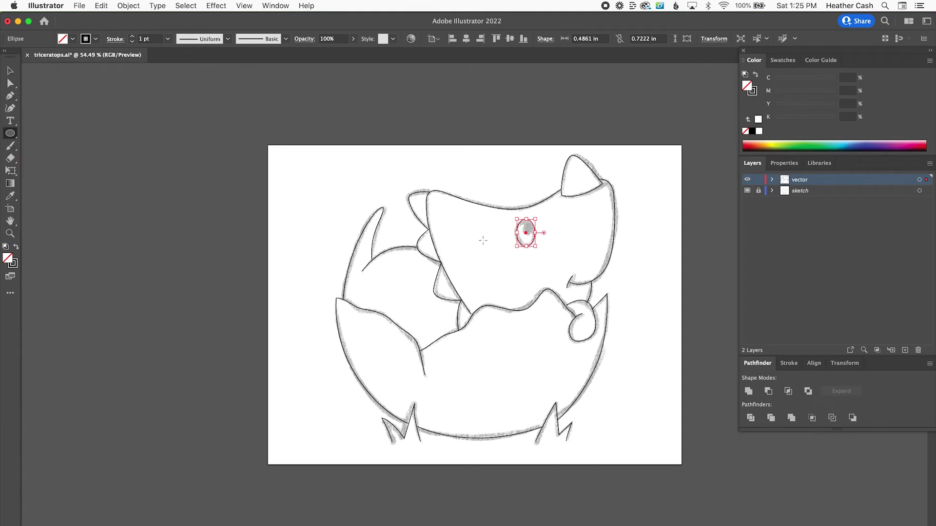
{"action": "key", "text": "super+shift+a"}
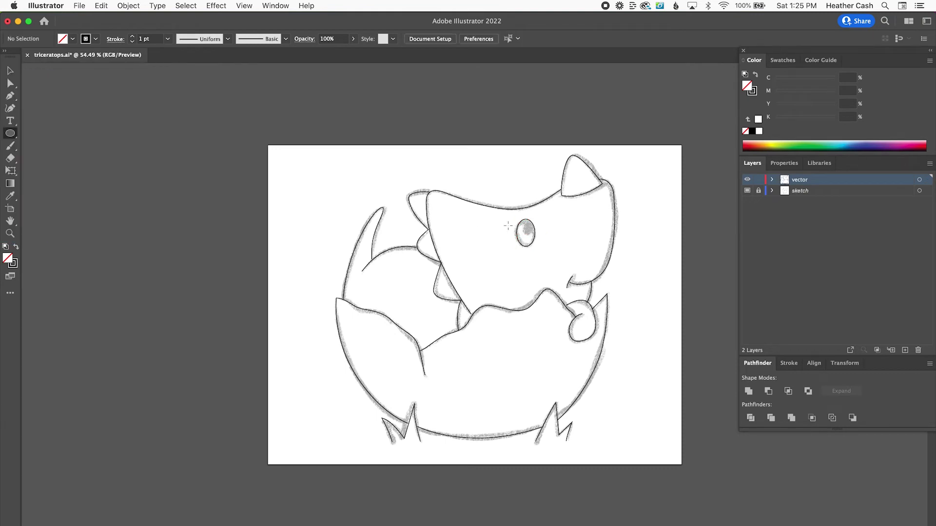
{"action": "left_click_drag", "start_coordinate": [525, 216], "coordinate": [545, 245]}
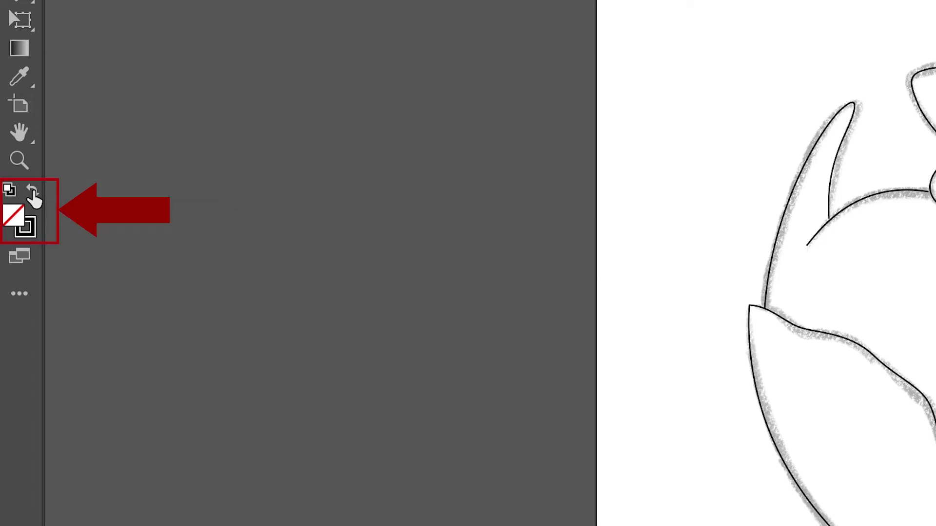
Fill the pupil solid black and raise every other outline's stroke weight to 6 pt
{"action": "left_click", "coordinate": [32, 190]}
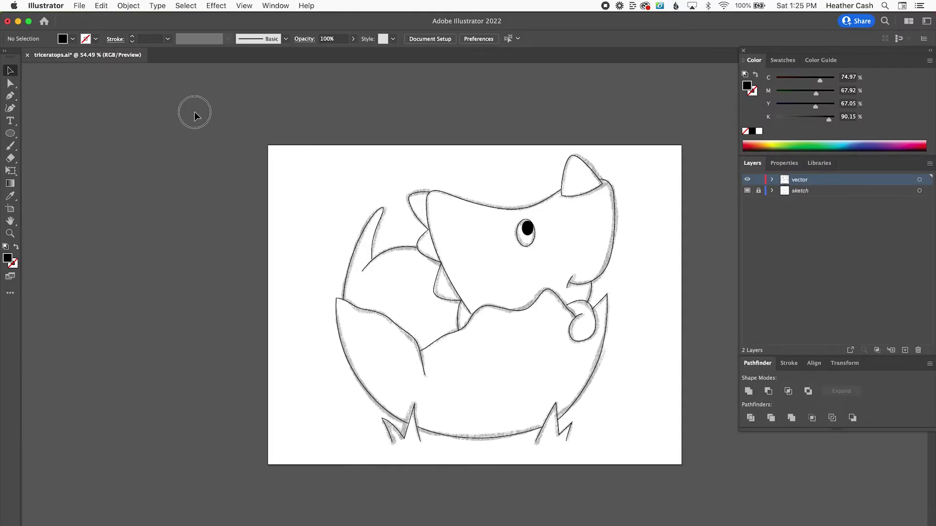
{"action": "left_click_drag", "start_coordinate": [194, 113], "coordinate": [664, 460]}
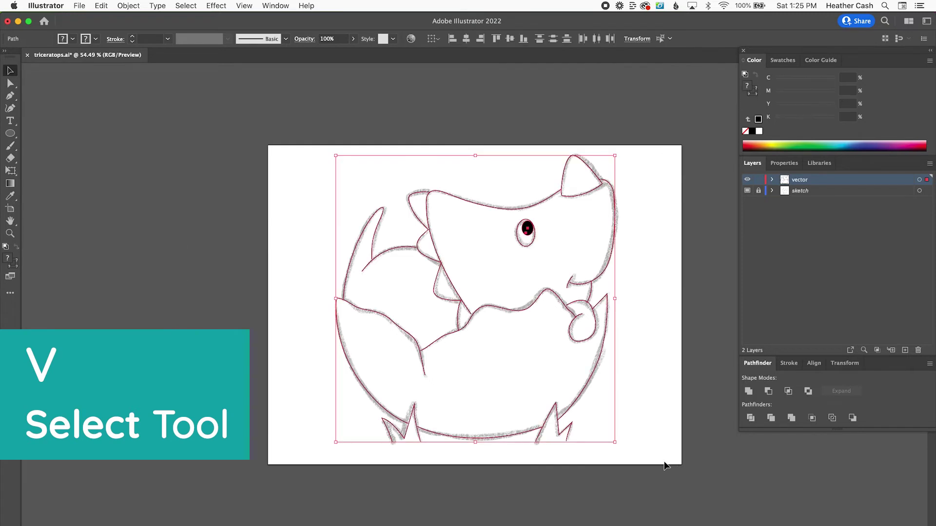
{"action": "left_click", "coordinate": [527, 229], "text": "shift"}
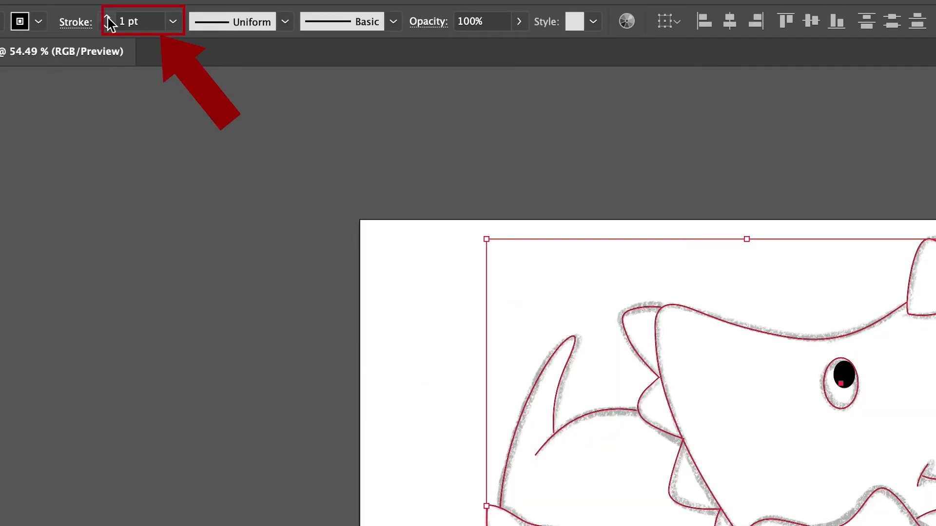
{"action": "left_click", "coordinate": [107, 18]}
{"action": "left_click", "coordinate": [108, 19]}
{"action": "left_click", "coordinate": [108, 19]}
{"action": "left_click", "coordinate": [108, 19]}
{"action": "left_click", "coordinate": [107, 19]}
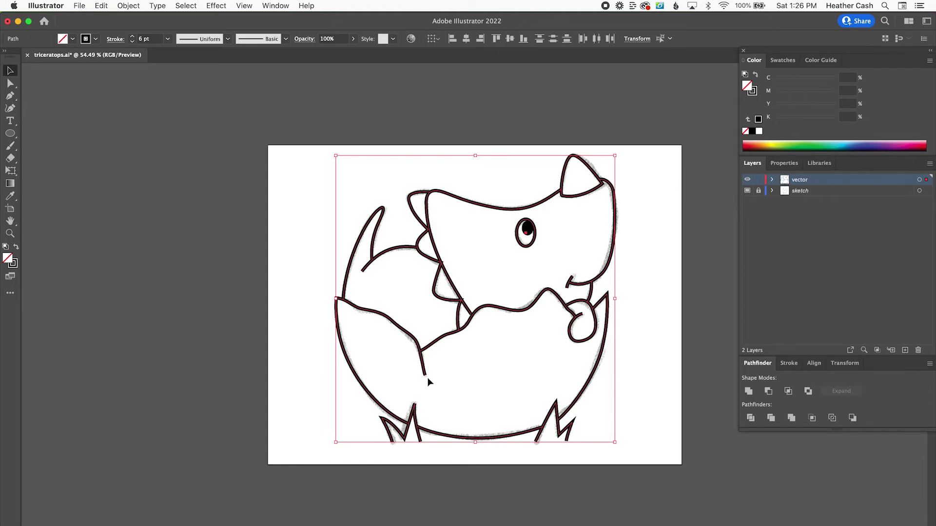
Set the outlines to Round Cap line ends and Round Join corners
{"action": "key", "text": "super+equal"}
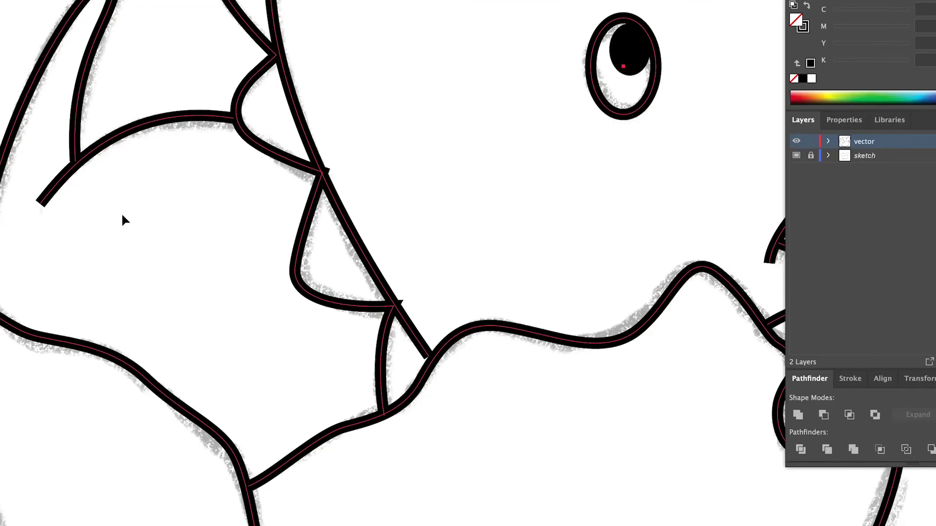
{"action": "left_click", "coordinate": [849, 379]}
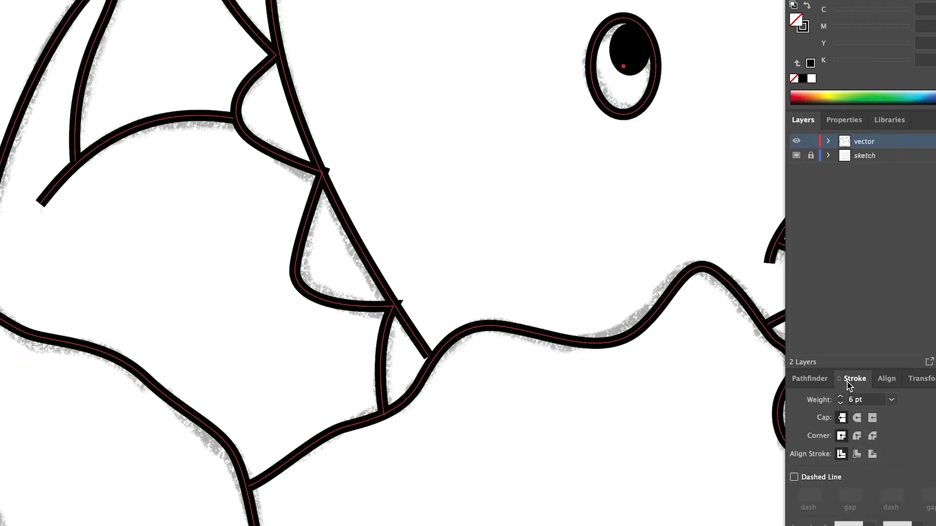
{"action": "left_click", "coordinate": [287, 6]}
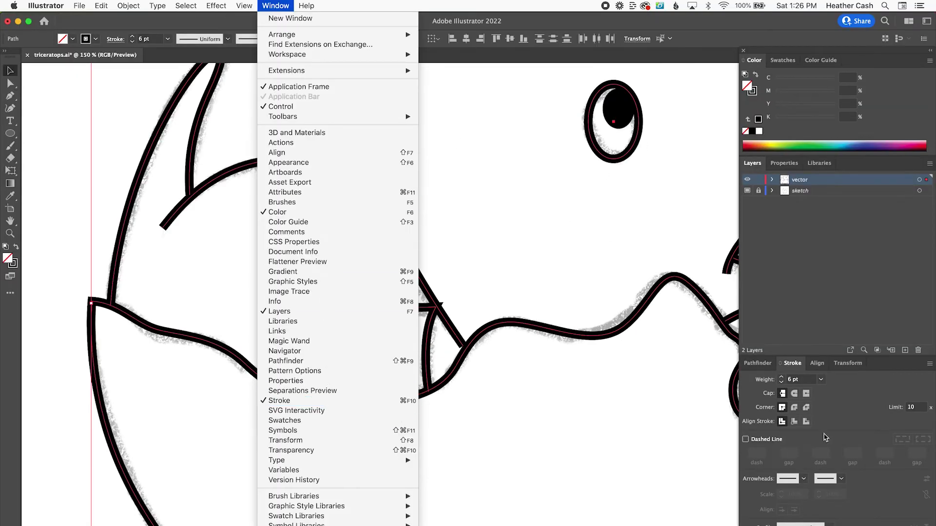
{"action": "left_click", "coordinate": [782, 394]}
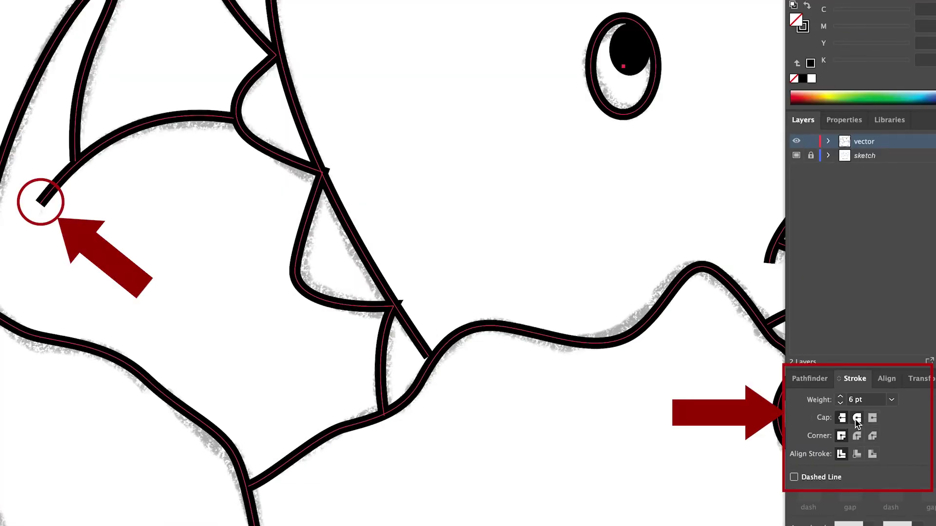
{"action": "left_click", "coordinate": [857, 418]}
{"action": "left_click", "coordinate": [857, 436]}
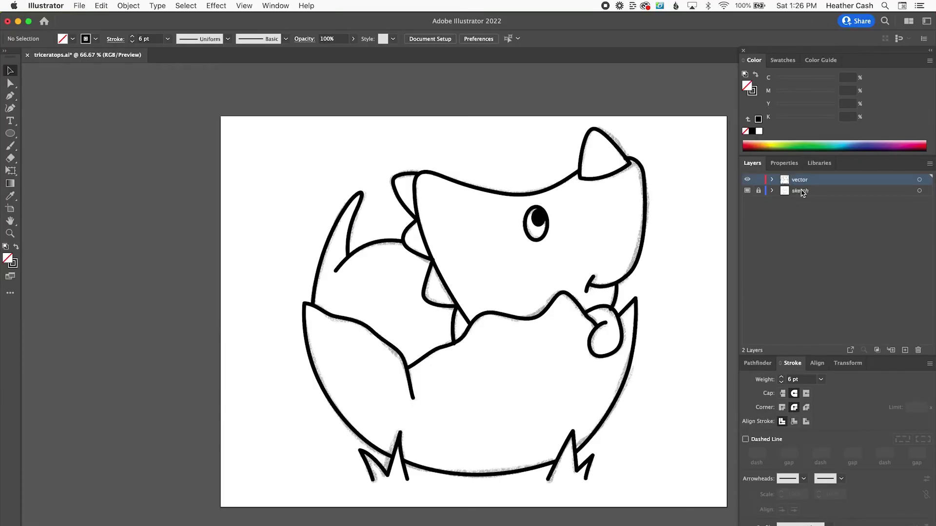
Hide the sketch layer so only the traced linework shows
{"action": "left_click", "coordinate": [747, 192]}
{"action": "left_click", "coordinate": [748, 192]}
{"action": "left_click", "coordinate": [748, 192]}
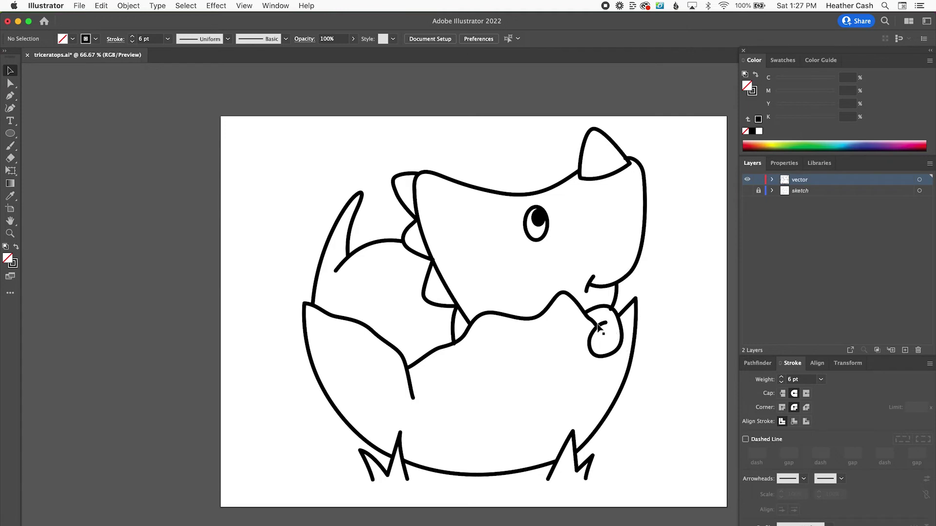
Zoom in on the hand and tuck the meeting anchor points into the neighbouring strokes
{"action": "key", "text": "z"}
{"action": "left_click_drag", "start_coordinate": [606, 299], "coordinate": [665, 401]}
{"action": "scroll", "coordinate": [633, 390], "scroll_direction": "down", "scroll_amount": 3}
{"action": "left_click_drag", "start_coordinate": [589, 340], "coordinate": [529, 283]}
{"action": "key", "text": "a"}
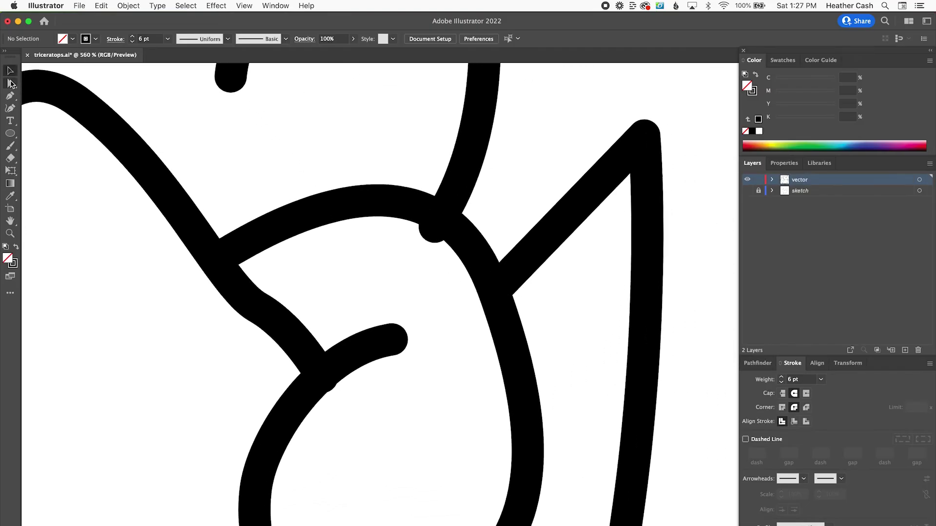
{"action": "left_click", "coordinate": [434, 228]}
{"action": "left_click_drag", "start_coordinate": [434, 228], "coordinate": [442, 214]}
{"action": "left_click", "coordinate": [321, 377]}
{"action": "left_click_drag", "start_coordinate": [322, 378], "coordinate": [318, 374]}
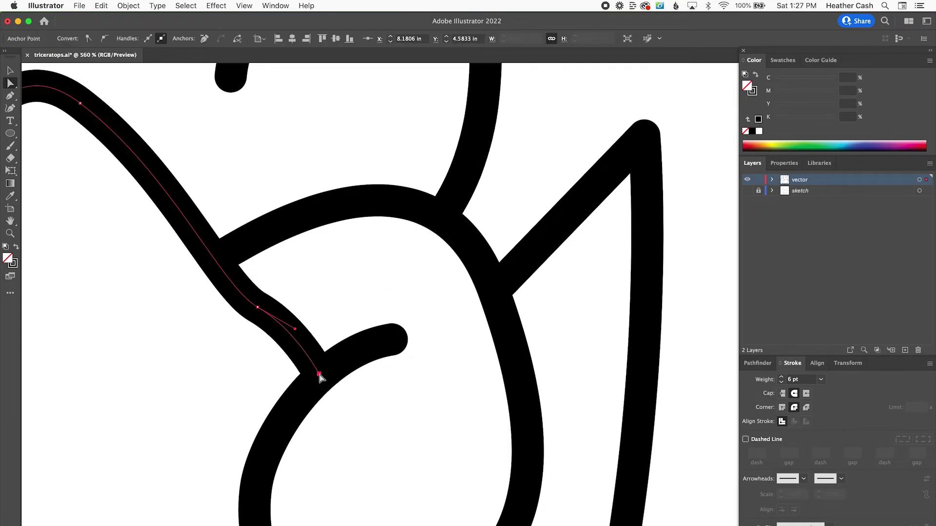
Nudge a point on the right-hand path to reshape its curve at the head
{"action": "left_click_drag", "start_coordinate": [434, 222], "coordinate": [413, 342]}
{"action": "scroll", "coordinate": [412, 389], "scroll_direction": "down", "scroll_amount": 3}
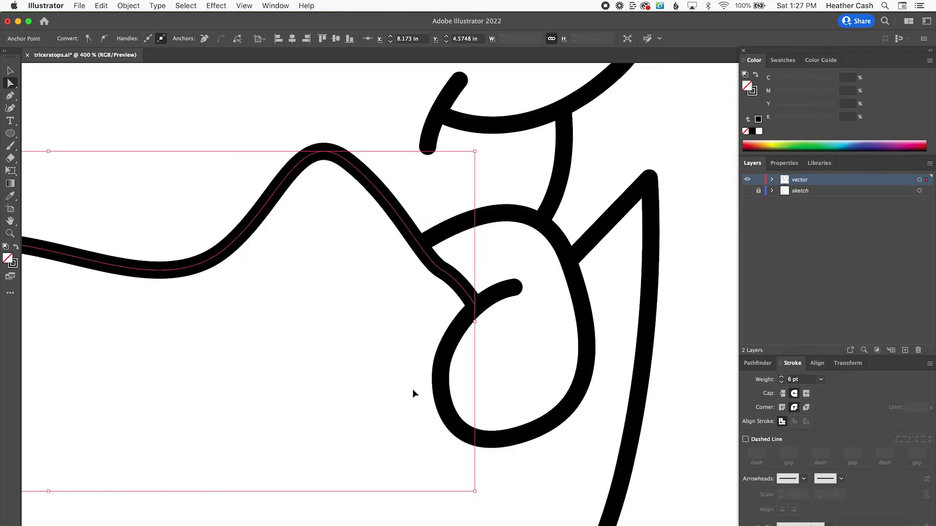
{"action": "left_click", "coordinate": [472, 242]}
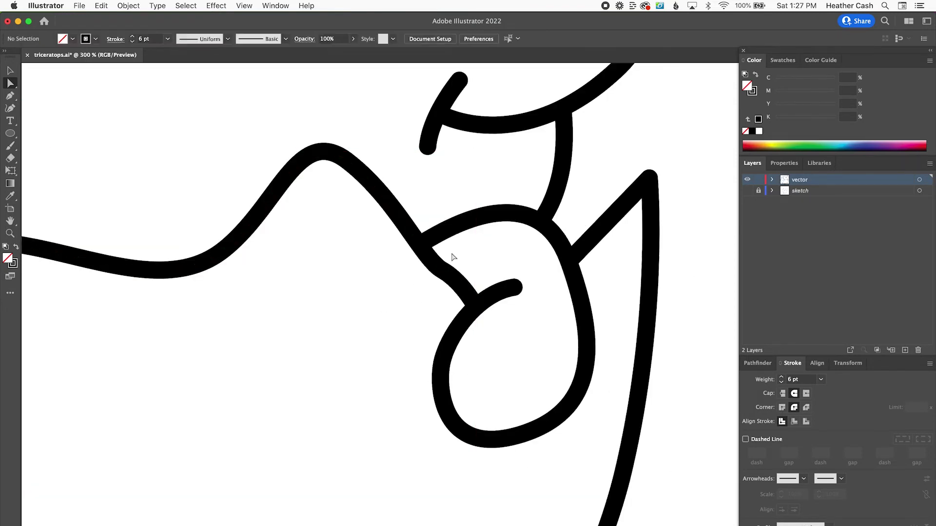
{"action": "left_click_drag", "start_coordinate": [472, 242], "coordinate": [434, 401]}
{"action": "left_click", "coordinate": [454, 246]}
{"action": "left_click_drag", "start_coordinate": [454, 246], "coordinate": [460, 248]}
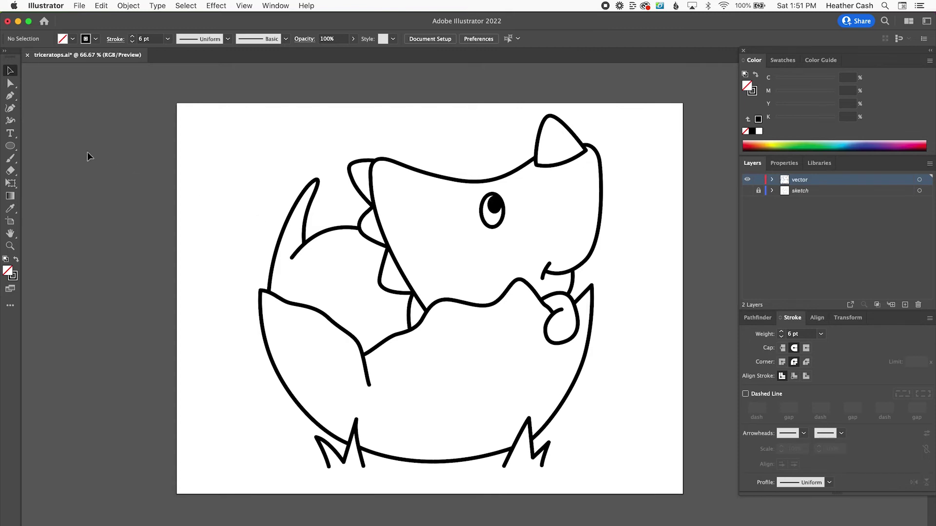
With the Curvature tool, lift the head's top curve and add points to smooth its edges
{"action": "left_click", "coordinate": [8, 121]}
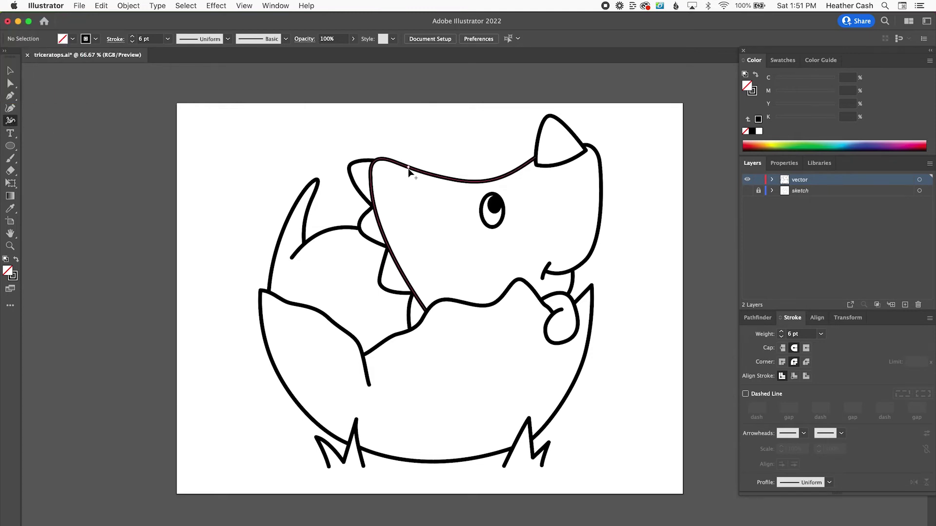
{"action": "left_click", "coordinate": [435, 177]}
{"action": "left_click", "coordinate": [435, 179]}
{"action": "left_click_drag", "start_coordinate": [436, 180], "coordinate": [437, 178]}
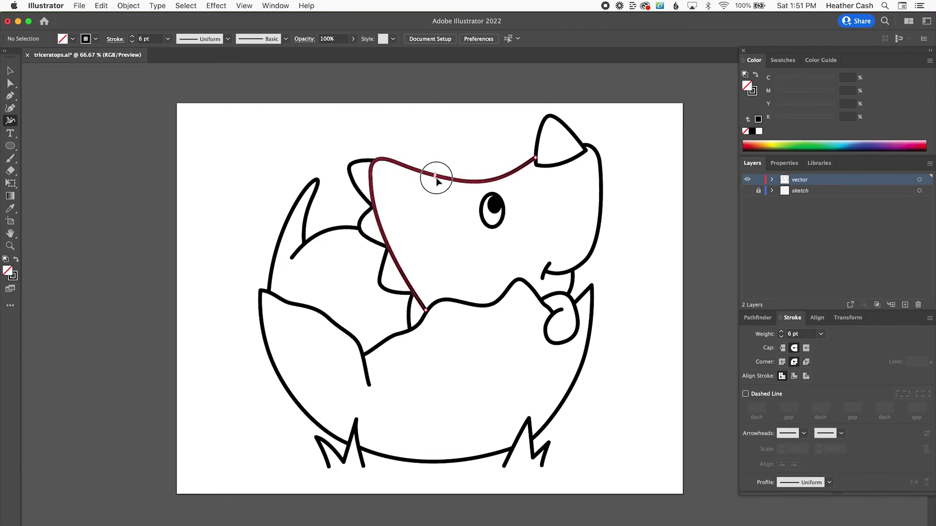
{"action": "left_click_drag", "start_coordinate": [383, 237], "coordinate": [380, 238]}
{"action": "key", "text": "Escape"}
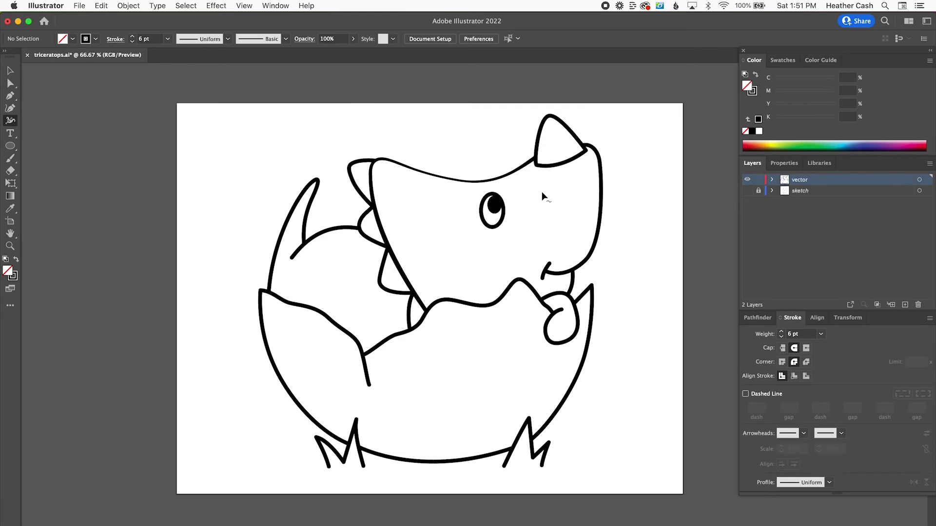
{"action": "left_click", "coordinate": [601, 211]}
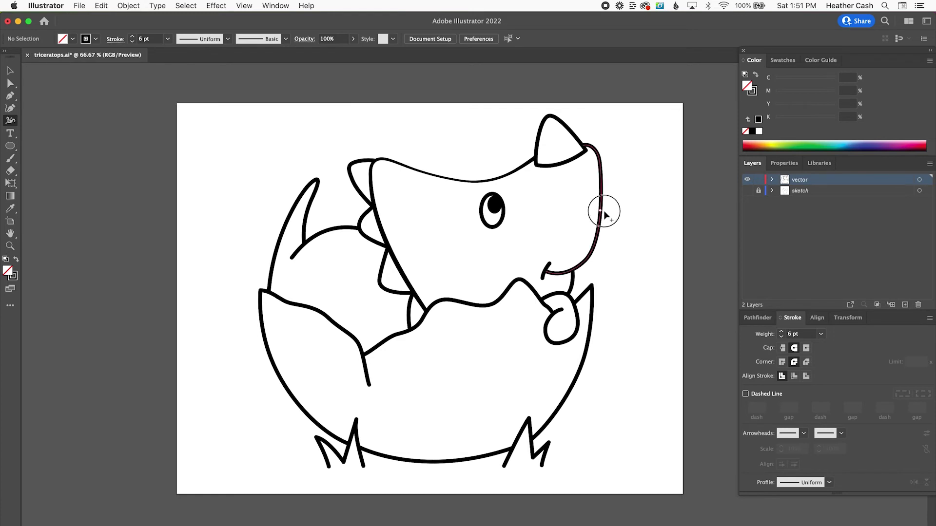
{"action": "left_click_drag", "start_coordinate": [604, 212], "coordinate": [602, 211]}
Give the eggshell rim line the tapered Width Profile 1 after trying other profiles
{"action": "key", "text": "super+1"}
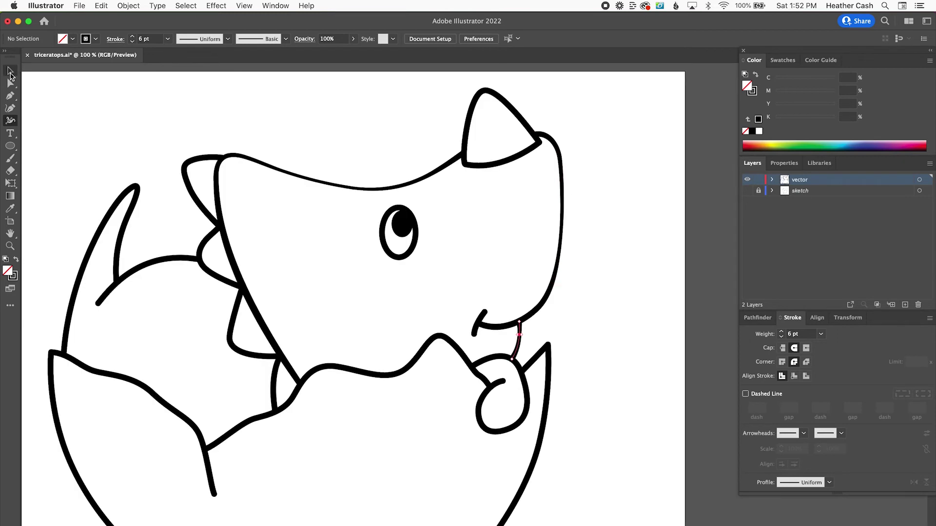
{"action": "left_click", "coordinate": [10, 71]}
{"action": "left_click", "coordinate": [414, 361]}
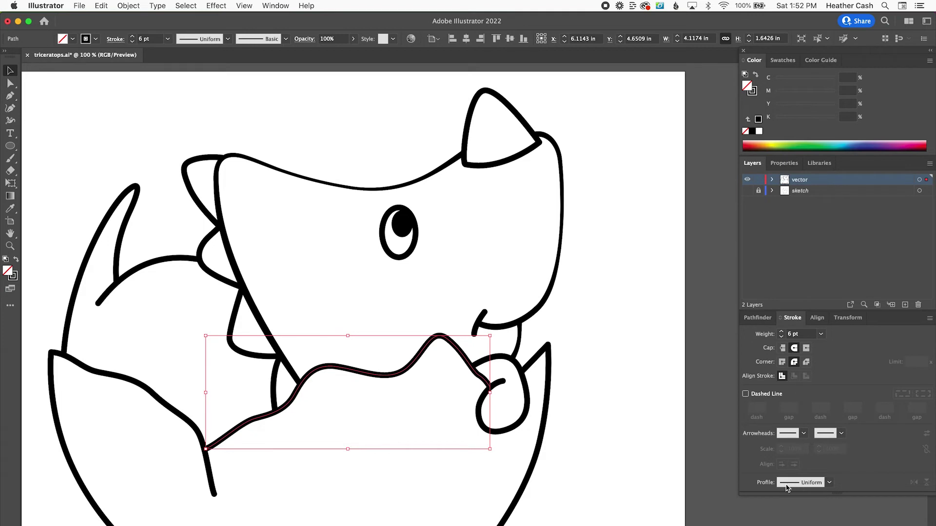
{"action": "left_click", "coordinate": [829, 483]}
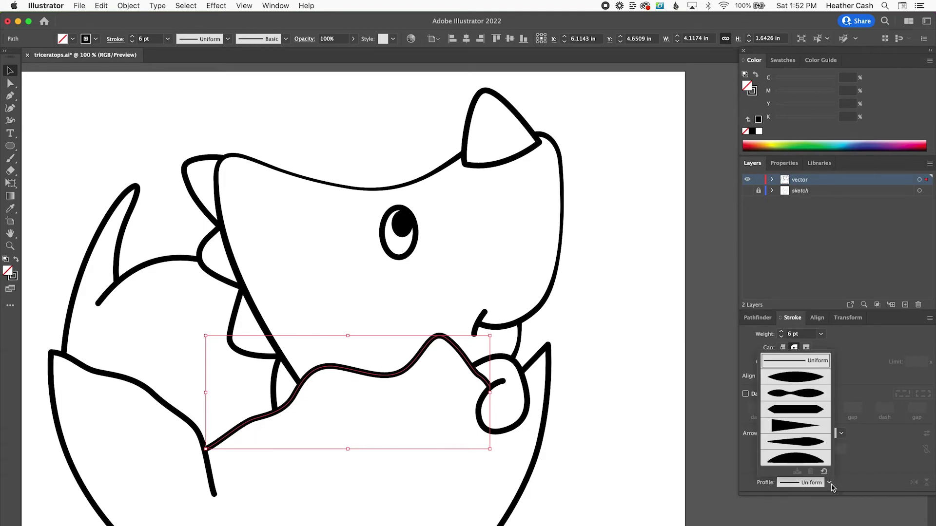
{"action": "left_click", "coordinate": [798, 444]}
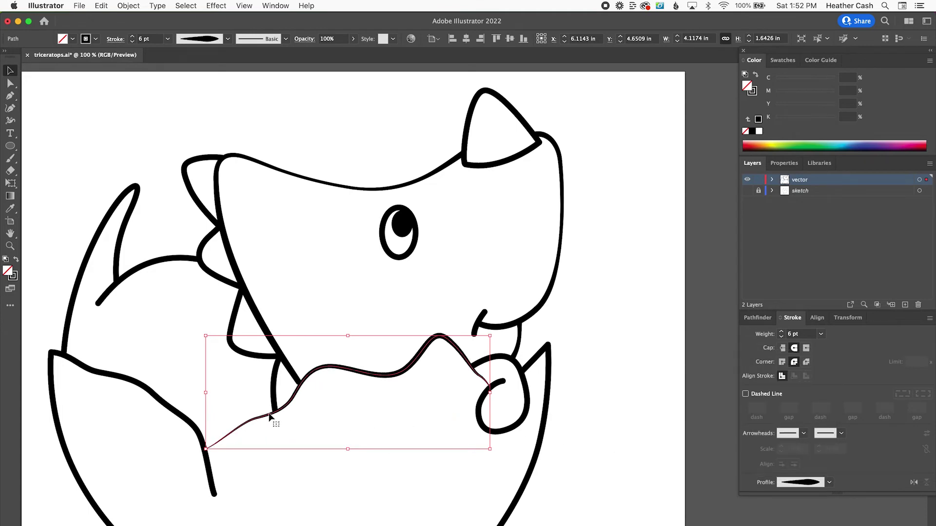
{"action": "left_click", "coordinate": [829, 488]}
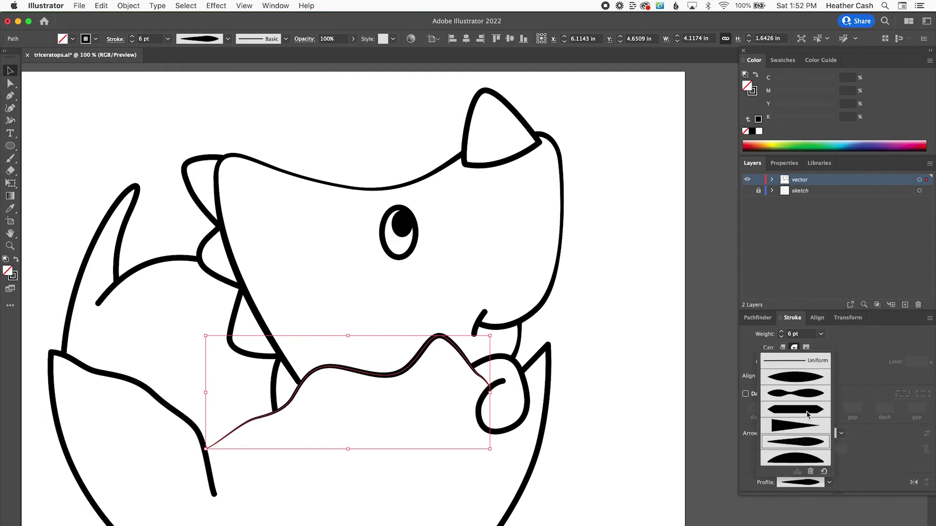
{"action": "left_click", "coordinate": [799, 383]}
{"action": "left_click", "coordinate": [815, 488]}
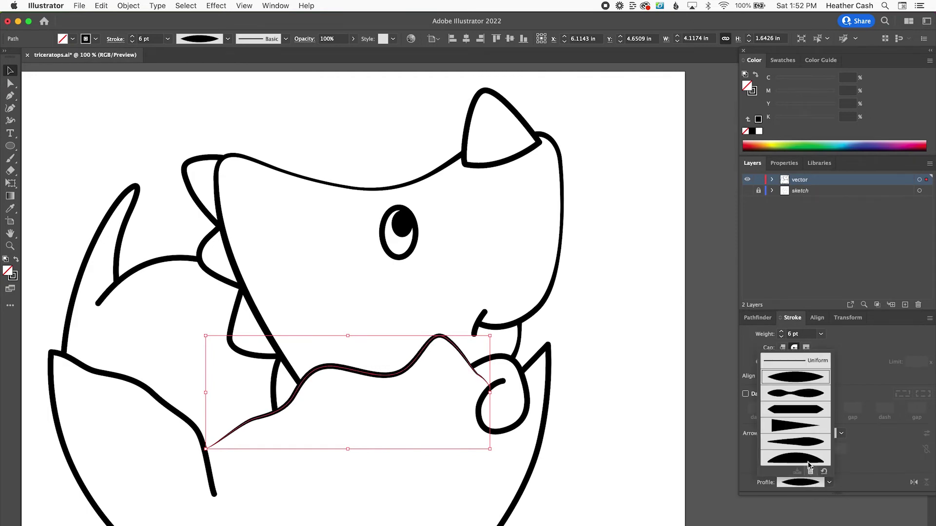
{"action": "left_click", "coordinate": [808, 459]}
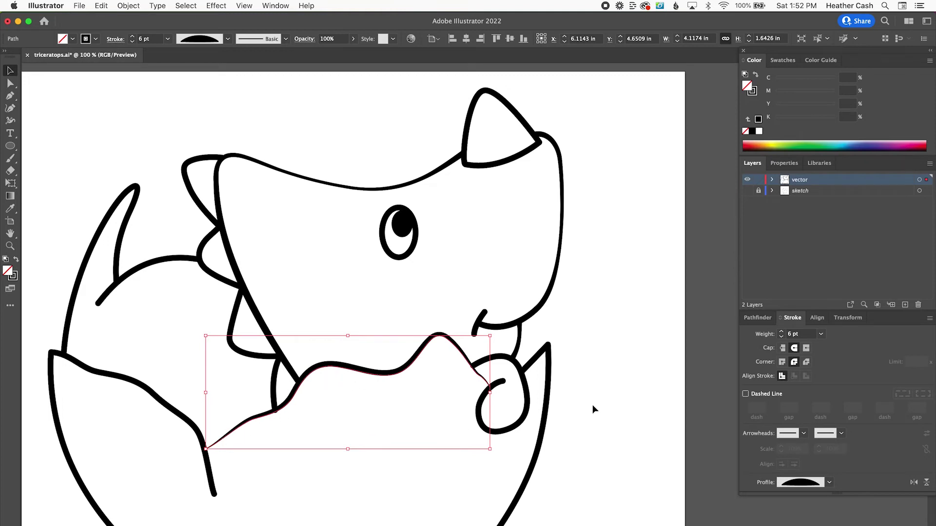
{"action": "key", "text": "super+z"}
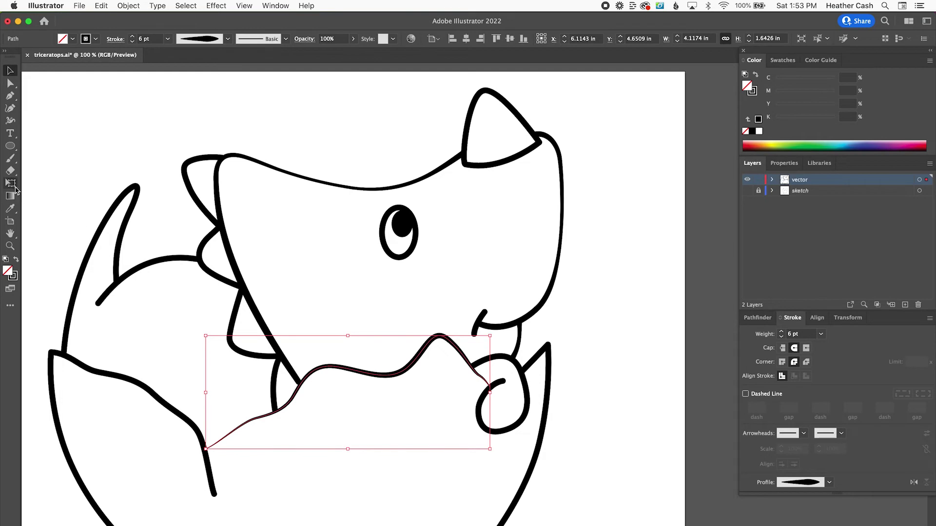
Zoom in on the shell edge and taper its end into the tongue loop with the Width tool
{"action": "left_click", "coordinate": [11, 120]}
{"action": "key", "text": "super+equal"}
{"action": "key", "text": "super+equal"}
{"action": "key", "text": "super+equal"}
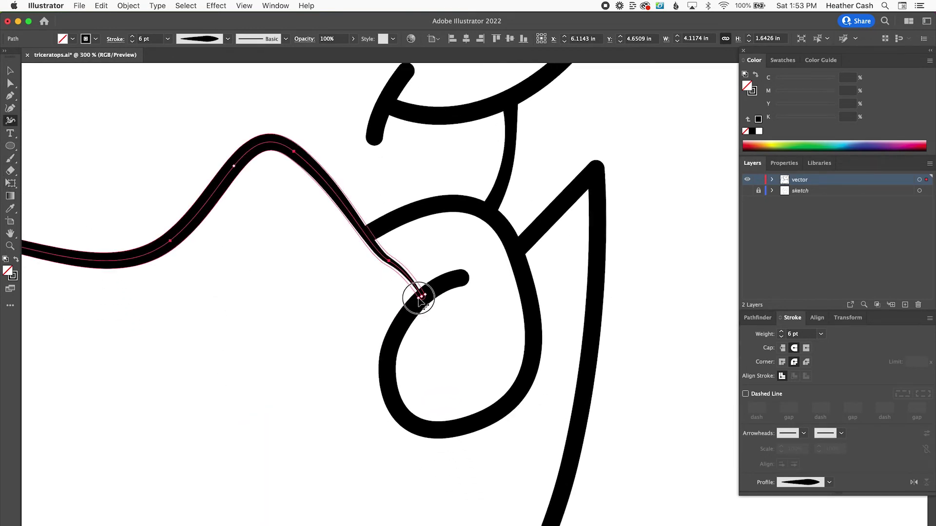
{"action": "left_click_drag", "start_coordinate": [420, 299], "coordinate": [419, 298]}
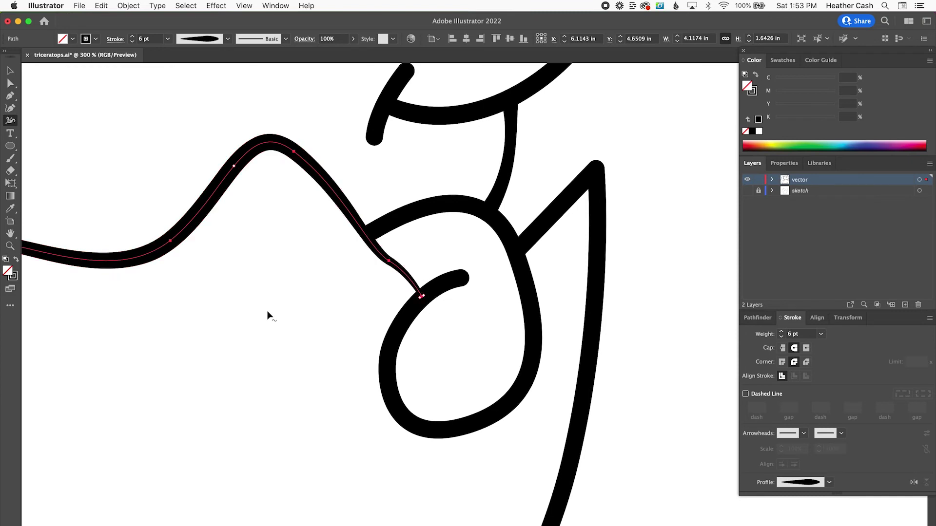
{"action": "scroll", "coordinate": [189, 338], "scroll_direction": "left", "scroll_amount": 10}
{"action": "scroll", "coordinate": [316, 323], "scroll_direction": "down", "scroll_amount": 8}
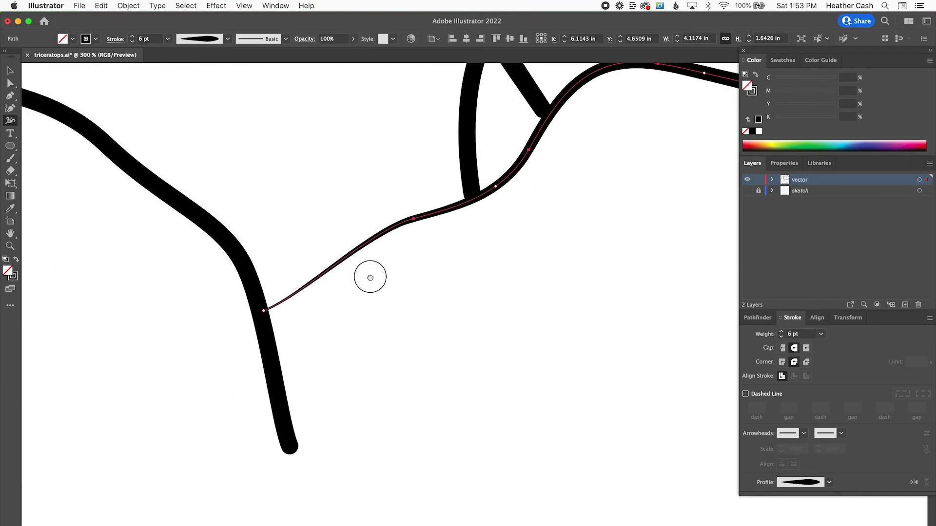
{"action": "scroll", "coordinate": [267, 318], "scroll_direction": "up", "scroll_amount": 10}
{"action": "scroll", "coordinate": [267, 318], "scroll_direction": "right", "scroll_amount": 10}
Reshape the spike line where it joins the shell
{"action": "left_click_drag", "start_coordinate": [263, 309], "coordinate": [267, 361]}
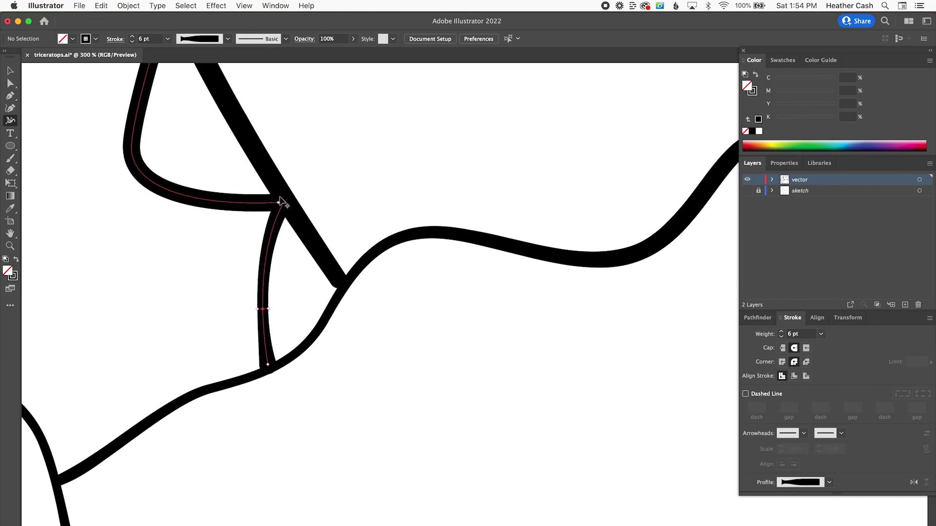
{"action": "scroll", "coordinate": [273, 397], "scroll_direction": "up", "scroll_amount": 10}
{"action": "scroll", "coordinate": [273, 397], "scroll_direction": "left", "scroll_amount": 5}
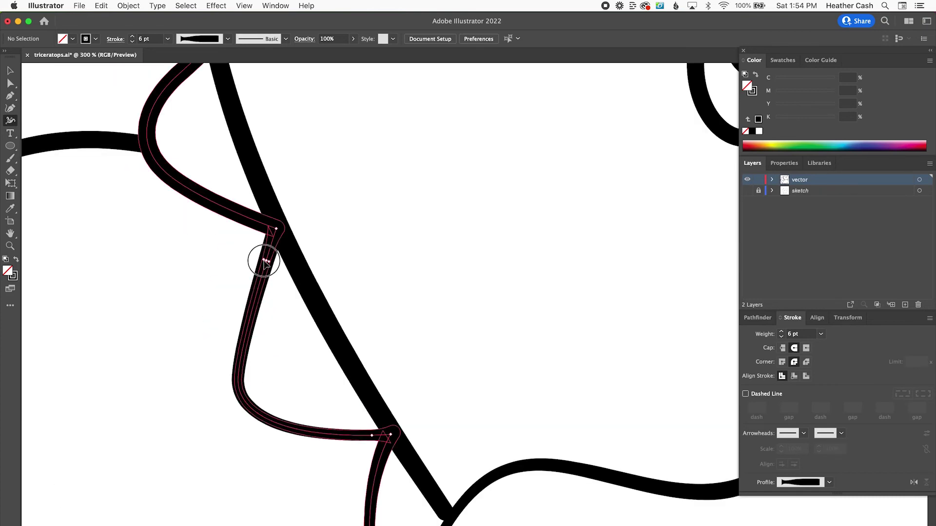
{"action": "scroll", "coordinate": [161, 225], "scroll_direction": "up", "scroll_amount": 4}
{"action": "scroll", "coordinate": [161, 225], "scroll_direction": "left", "scroll_amount": 2}
{"action": "scroll", "coordinate": [173, 193], "scroll_direction": "up", "scroll_amount": 8}
{"action": "scroll", "coordinate": [173, 194], "scroll_direction": "left", "scroll_amount": 3}
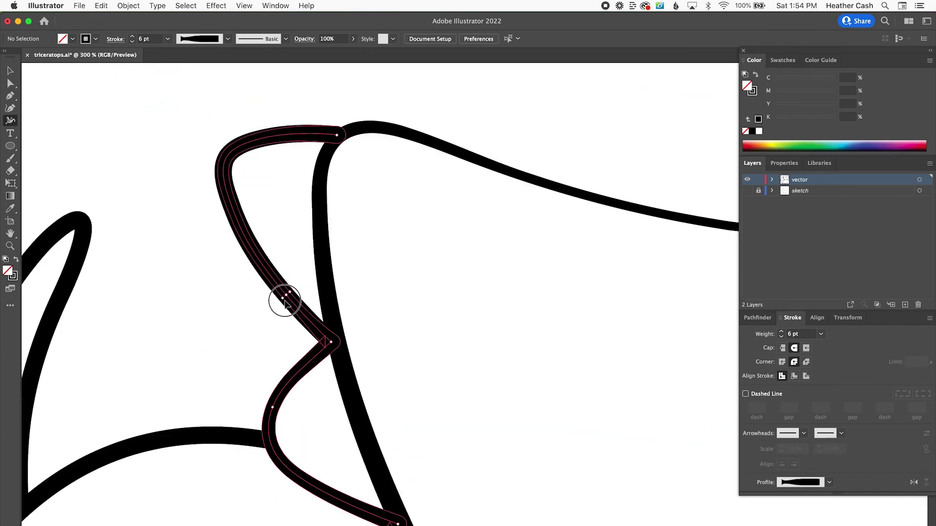
{"action": "scroll", "coordinate": [205, 245], "scroll_direction": "right", "scroll_amount": 10}
{"action": "scroll", "coordinate": [206, 245], "scroll_direction": "down", "scroll_amount": 3}
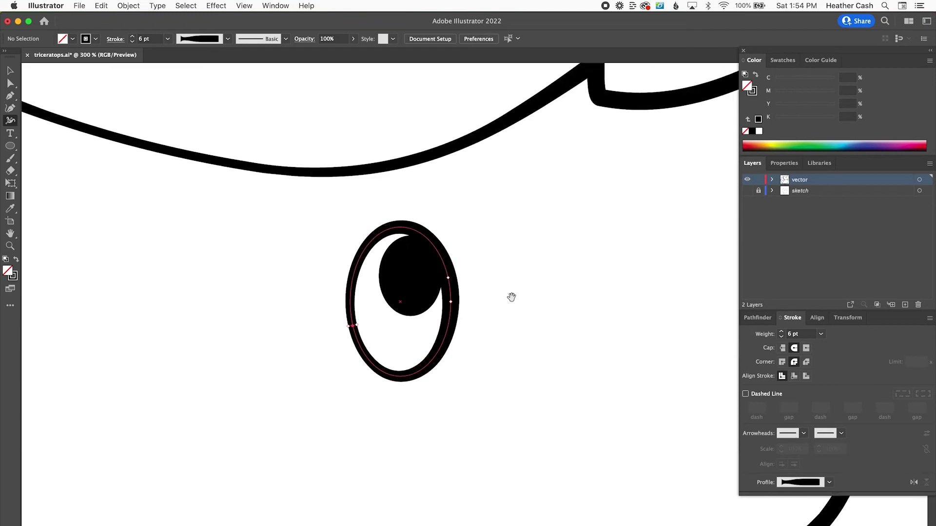
{"action": "scroll", "coordinate": [537, 250], "scroll_direction": "up", "scroll_amount": 8}
{"action": "scroll", "coordinate": [537, 250], "scroll_direction": "right", "scroll_amount": 8}
Redraw the horn's lower-left corner and add a short stroke to close a gap
{"action": "mouse_move", "coordinate": [383, 253]}
{"action": "left_mouse_down"}
{"action": "mouse_move", "coordinate": [387, 329]}
{"action": "mouse_move", "coordinate": [574, 246]}
{"action": "left_mouse_up"}
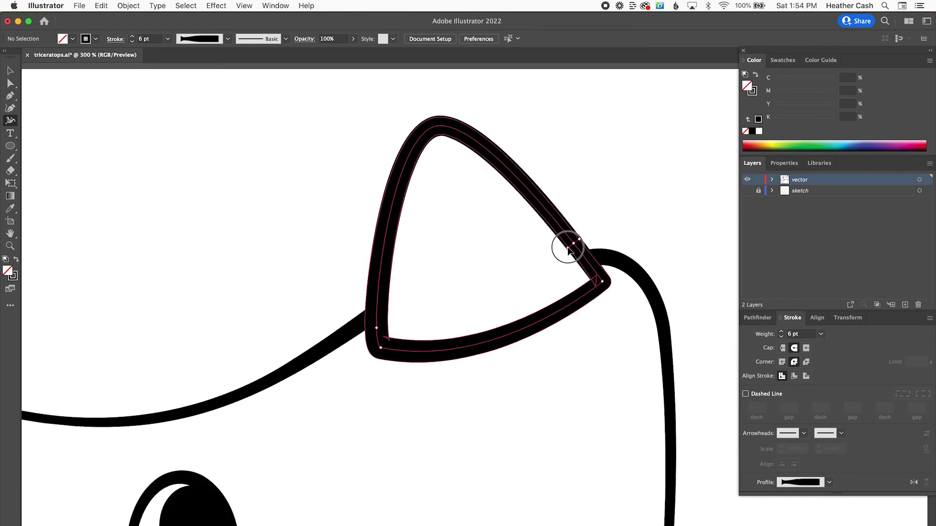
{"action": "scroll", "coordinate": [596, 386], "scroll_direction": "down", "scroll_amount": 10}
{"action": "mouse_move", "coordinate": [387, 295]}
{"action": "left_mouse_down"}
{"action": "mouse_move", "coordinate": [419, 220]}
{"action": "mouse_move", "coordinate": [397, 247]}
{"action": "mouse_move", "coordinate": [394, 300]}
{"action": "left_mouse_up"}
{"action": "scroll", "coordinate": [546, 398], "scroll_direction": "down", "scroll_amount": 8}
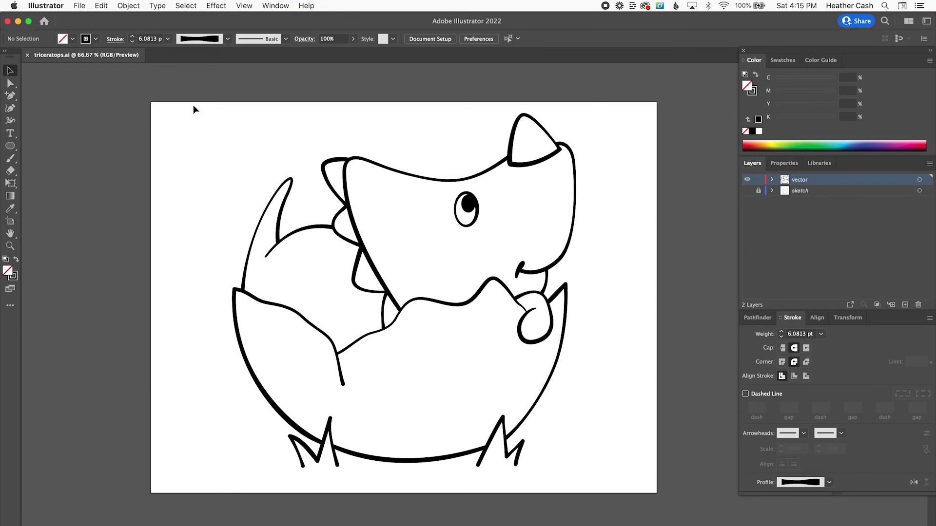
Check the artwork, trying then undoing a move of the left shell crack line's lower end
{"action": "left_click_drag", "start_coordinate": [185, 101], "coordinate": [648, 496]}
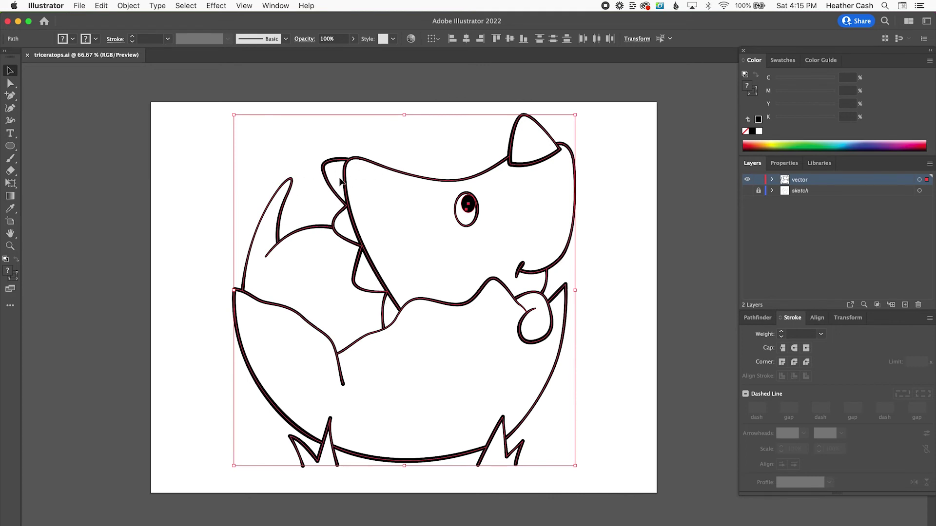
{"action": "left_click", "coordinate": [395, 285]}
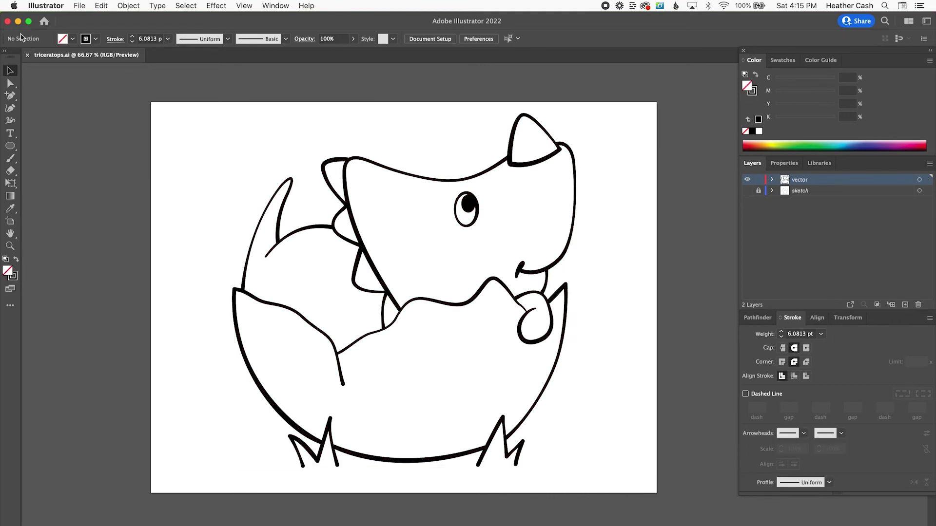
{"action": "key", "text": "a"}
{"action": "left_click_drag", "start_coordinate": [343, 385], "coordinate": [320, 387]}
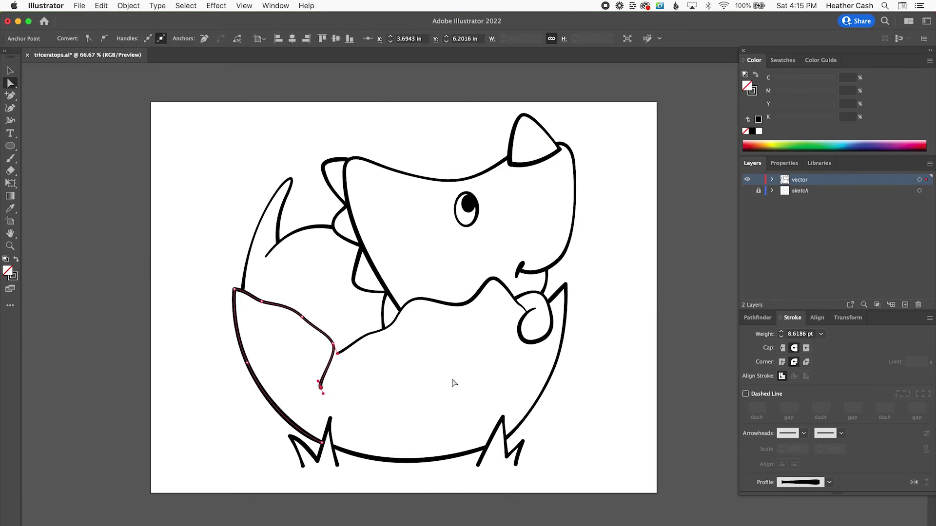
{"action": "key", "text": "super+z"}
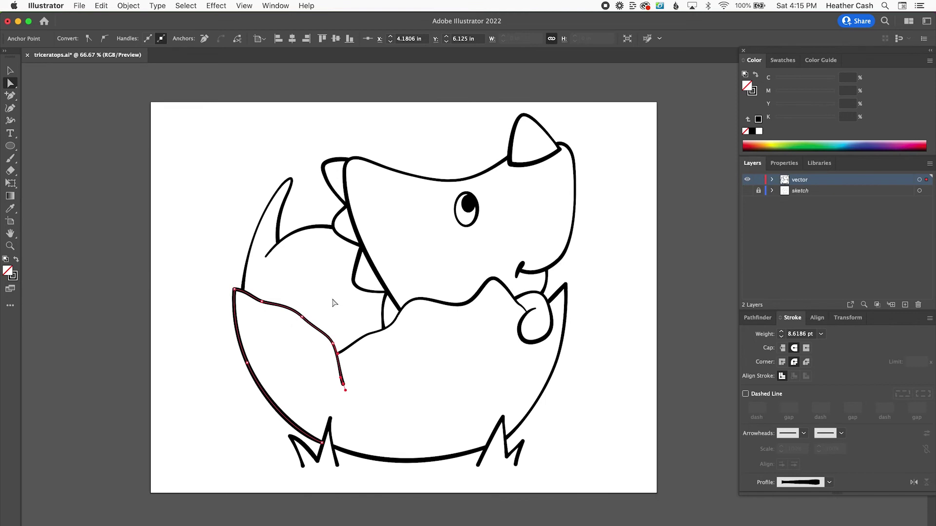
{"action": "left_click", "coordinate": [10, 71]}
{"action": "left_click", "coordinate": [212, 164]}
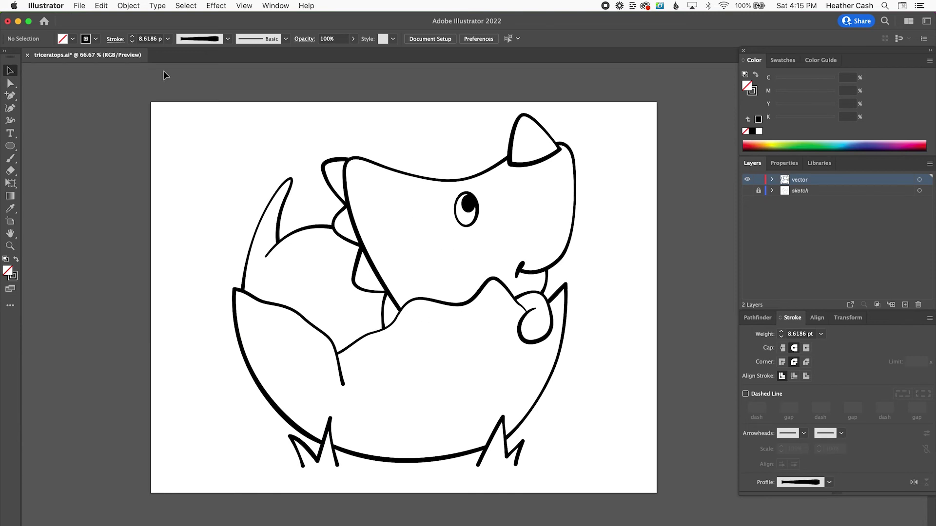
Save the drawing, then save a copy as triceratops-shape.ai with default Illustrator options
{"action": "left_click", "coordinate": [79, 5]}
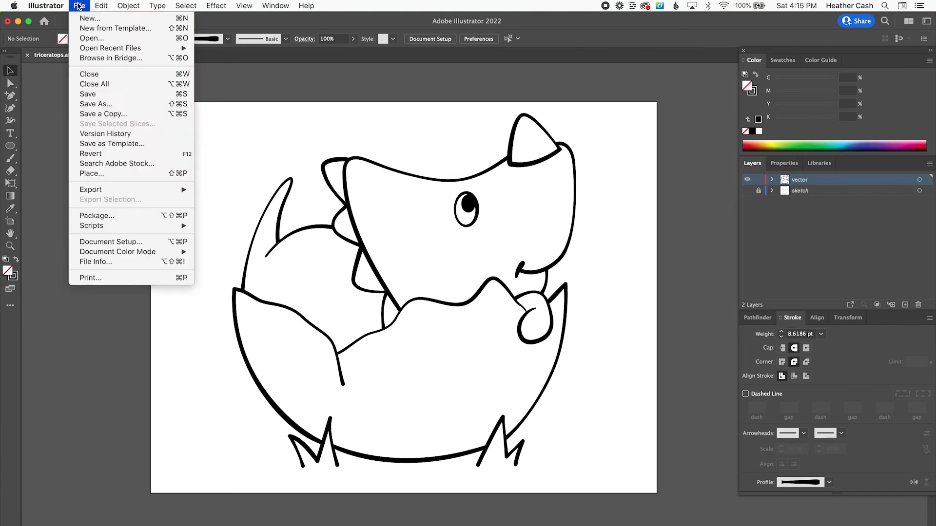
{"action": "left_click", "coordinate": [122, 101]}
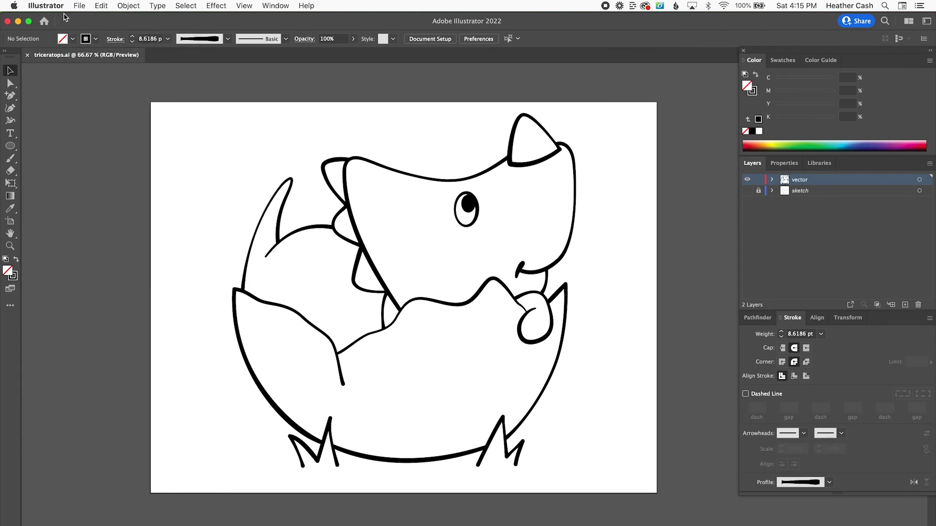
{"action": "left_click", "coordinate": [79, 6]}
{"action": "left_click", "coordinate": [116, 104]}
{"action": "left_click", "coordinate": [454, 101]}
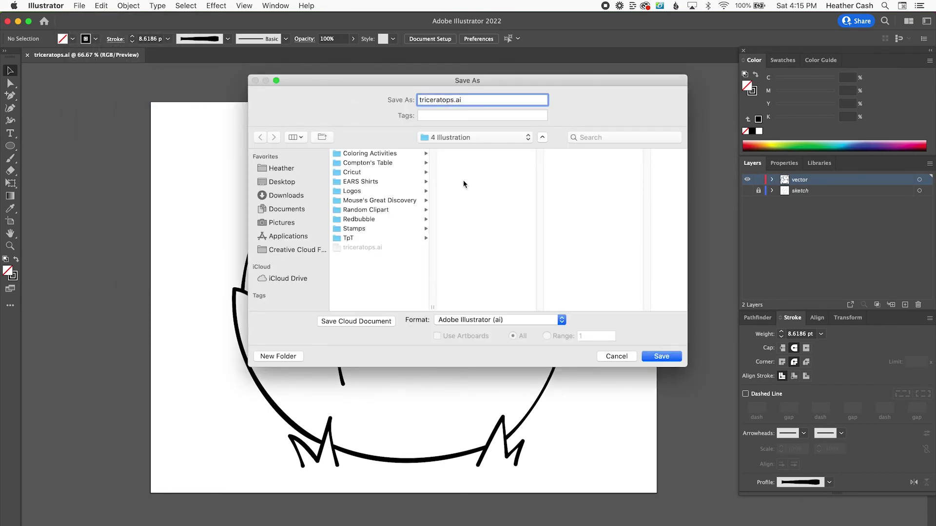
{"action": "type", "text": "-shape"}
{"action": "left_click", "coordinate": [661, 357]}
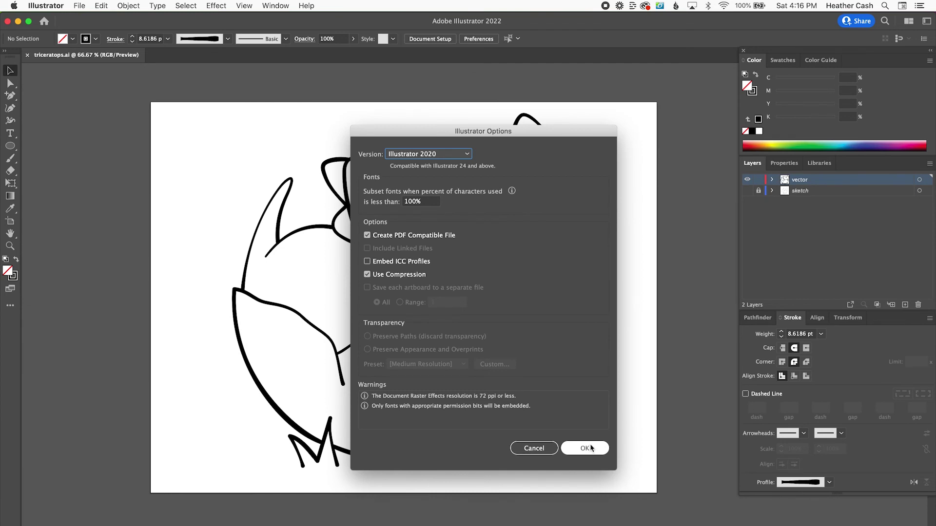
{"action": "left_click", "coordinate": [591, 447]}
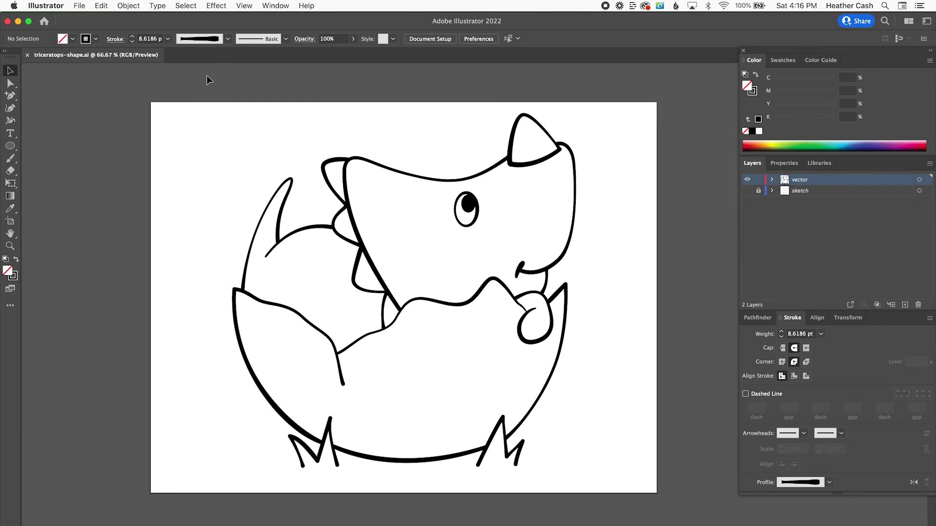
Select all the artwork and apply Object > Path > Outline Stroke to it
{"action": "left_click_drag", "start_coordinate": [207, 76], "coordinate": [629, 495]}
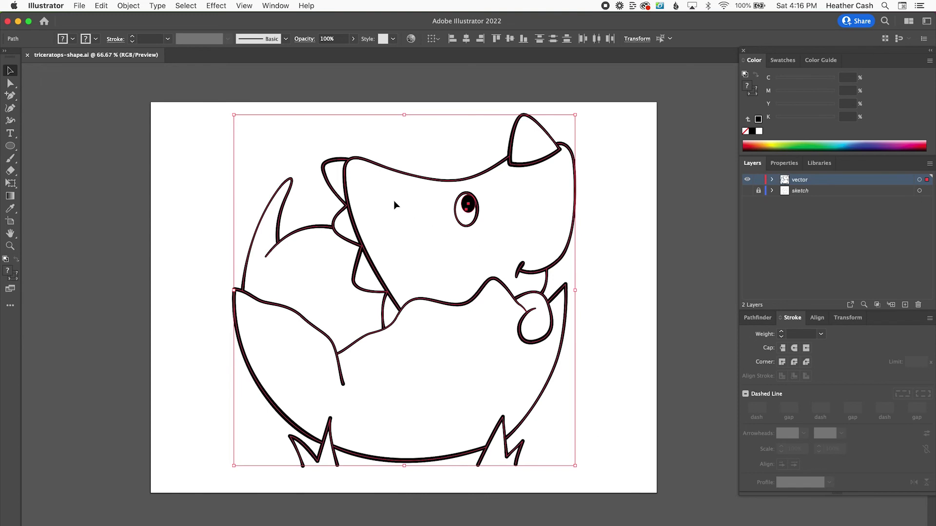
{"action": "left_click", "coordinate": [135, 6]}
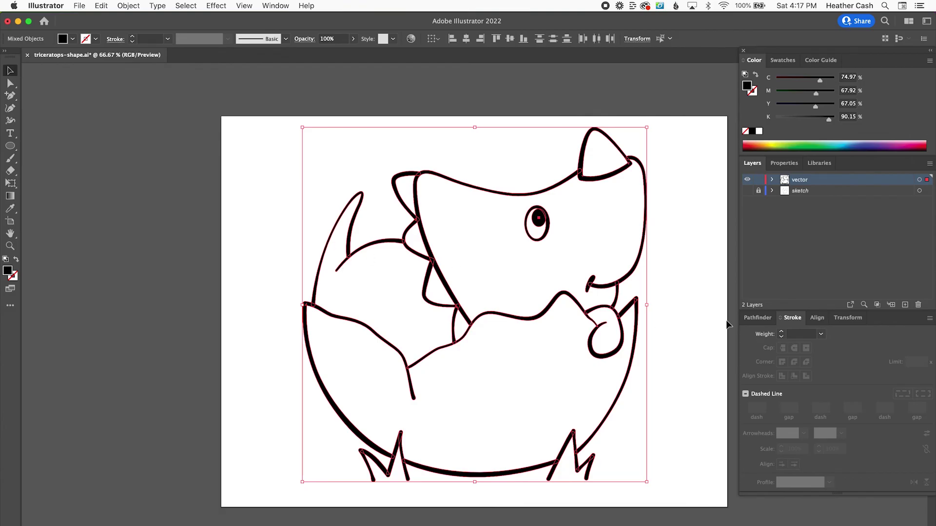
Unite the selected outline shapes using the Pathfinder panel, then zoom in to check the joins
{"action": "left_click", "coordinate": [746, 318]}
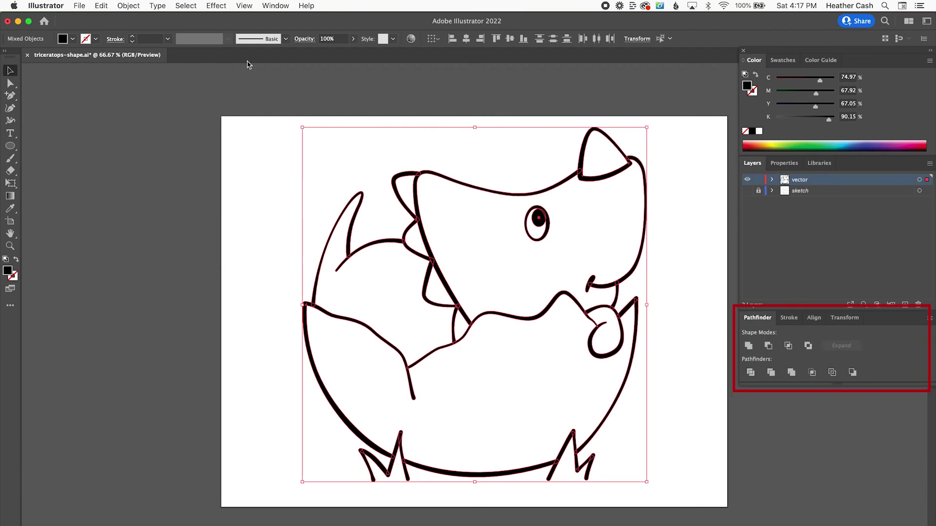
{"action": "left_click", "coordinate": [275, 5]}
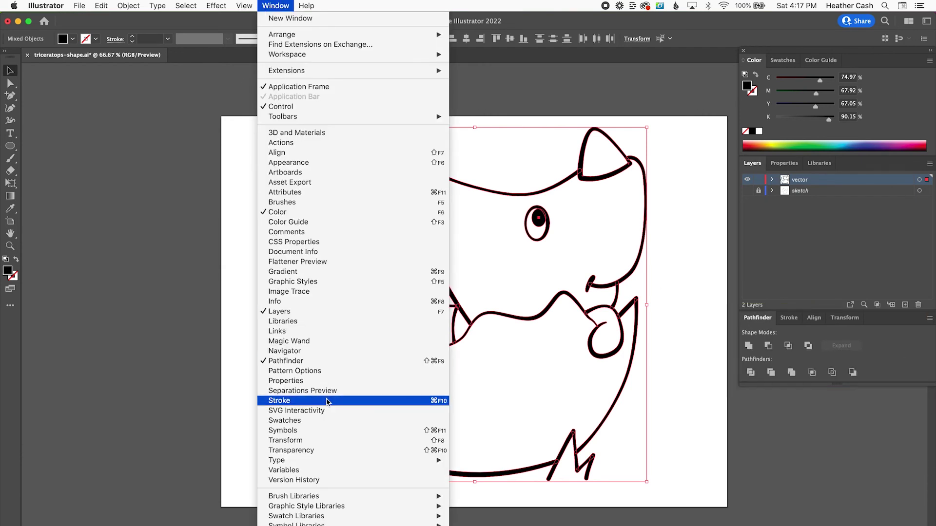
{"action": "left_click", "coordinate": [749, 348]}
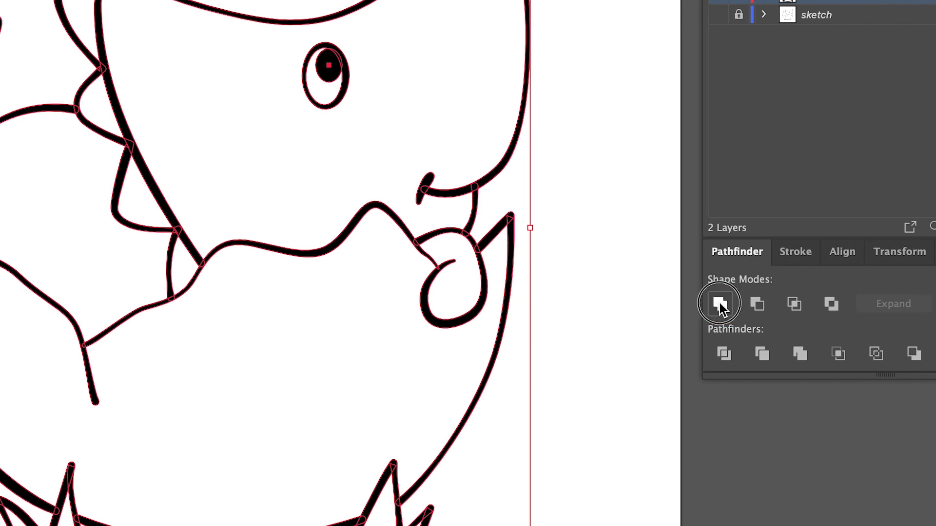
{"action": "left_click", "coordinate": [720, 302]}
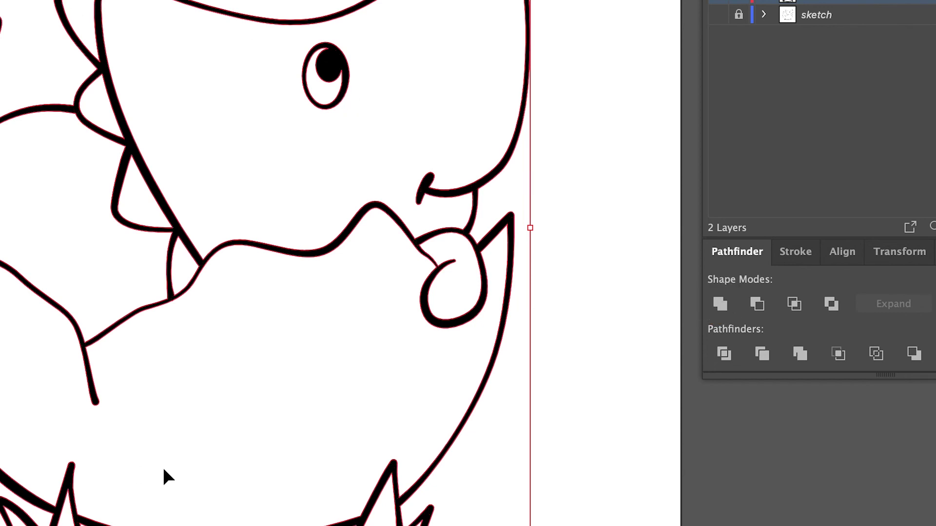
{"action": "key", "text": "super+equal"}
{"action": "key", "text": "super+equal"}
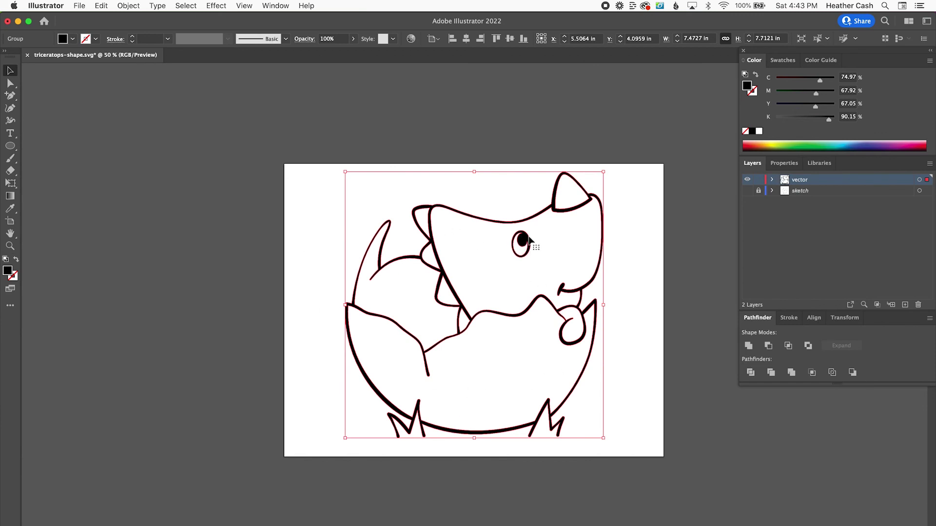
Select the triceratops group and apply Object > Compound Path > Make, then deselect
{"action": "left_click", "coordinate": [624, 229]}
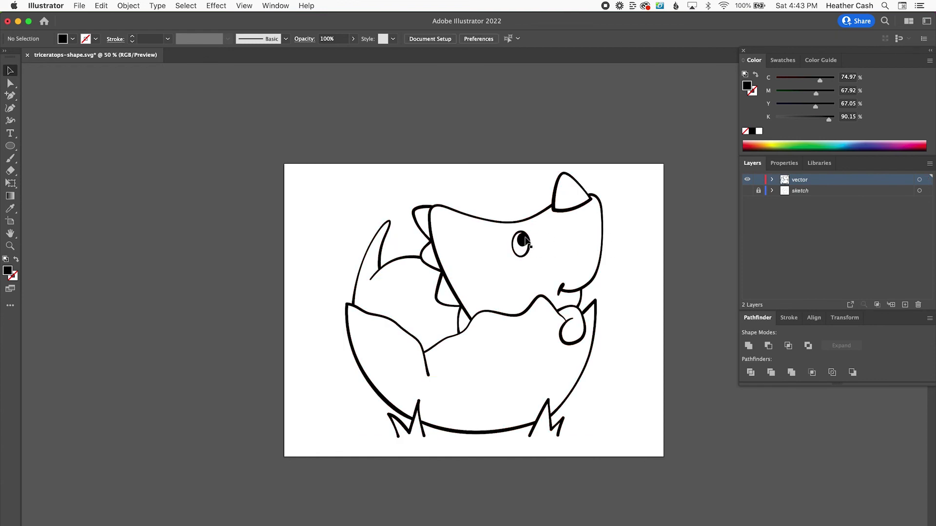
{"action": "left_click", "coordinate": [526, 240]}
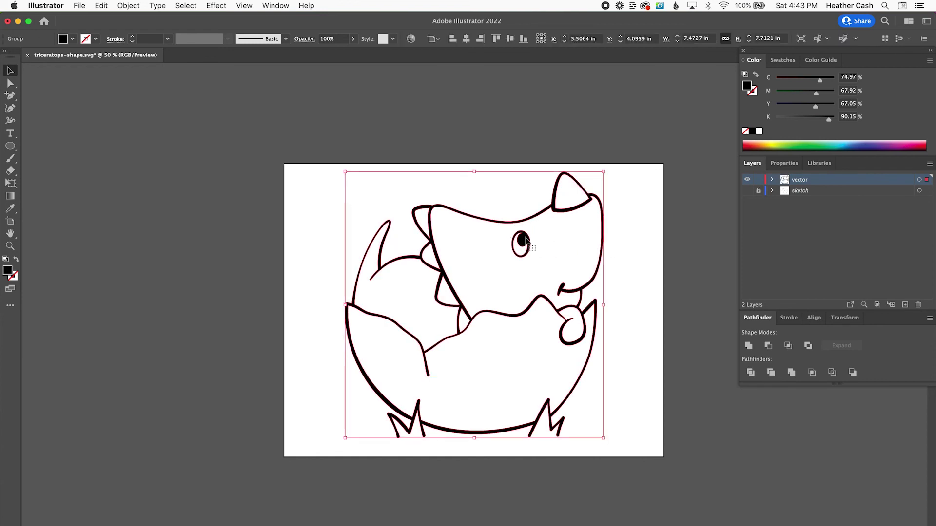
{"action": "left_click", "coordinate": [129, 6]}
{"action": "mouse_move", "coordinate": [181, 355]}
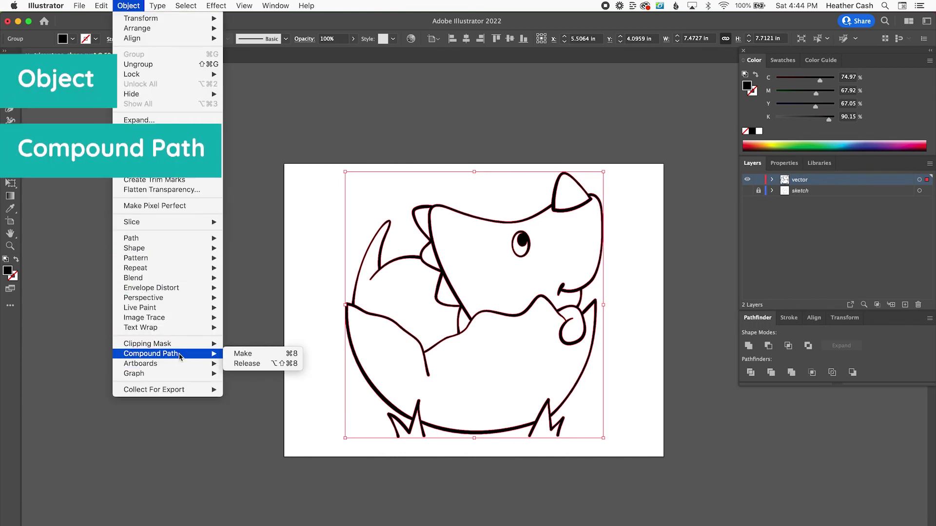
{"action": "left_click", "coordinate": [267, 360]}
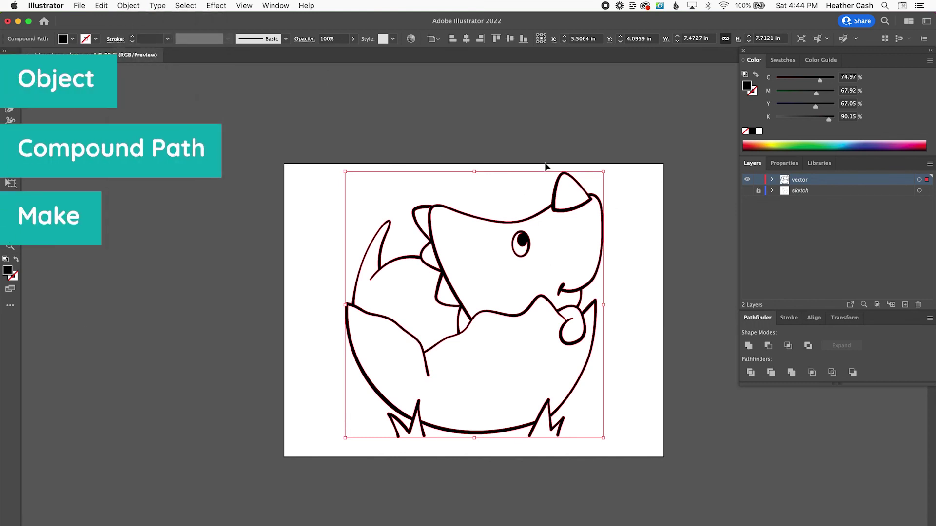
{"action": "left_click", "coordinate": [645, 235]}
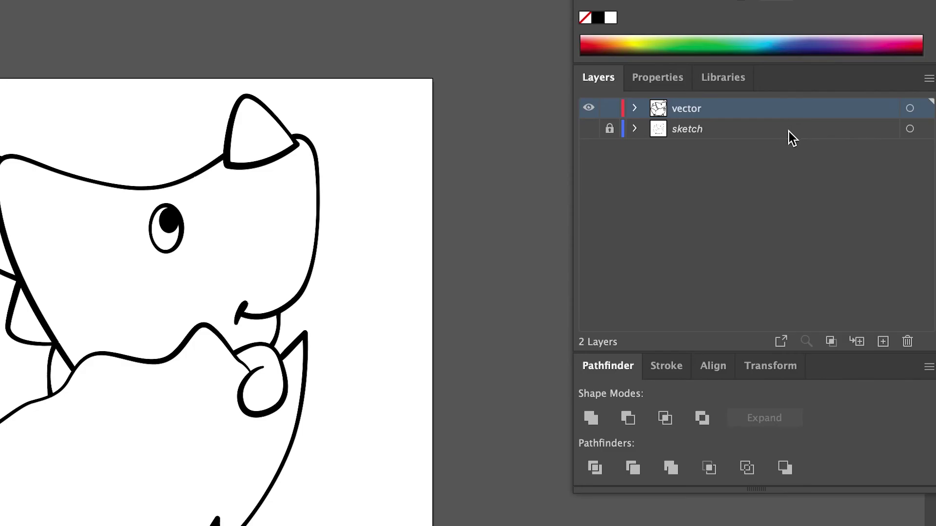
Delete the sketch layer from the Layers panel, confirming the deletion
{"action": "left_click", "coordinate": [787, 132]}
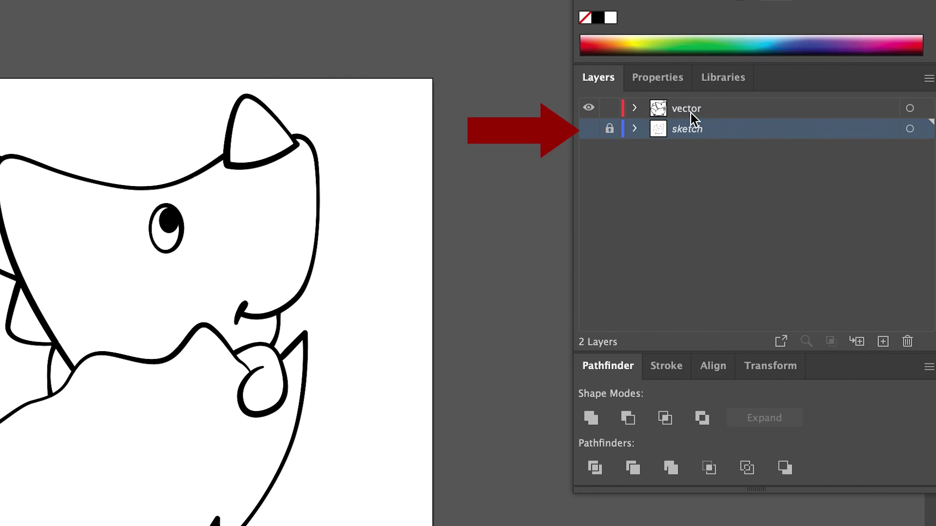
{"action": "left_click", "coordinate": [908, 343]}
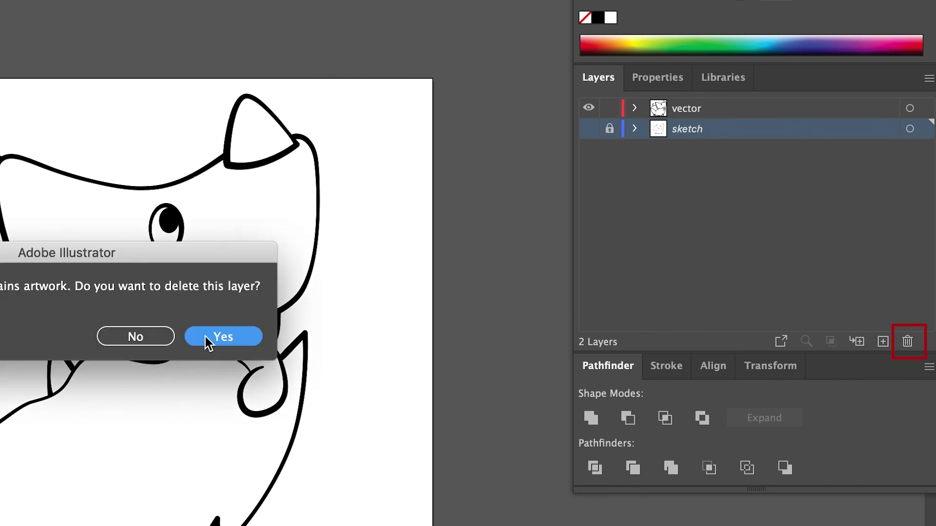
{"action": "left_click", "coordinate": [207, 337]}
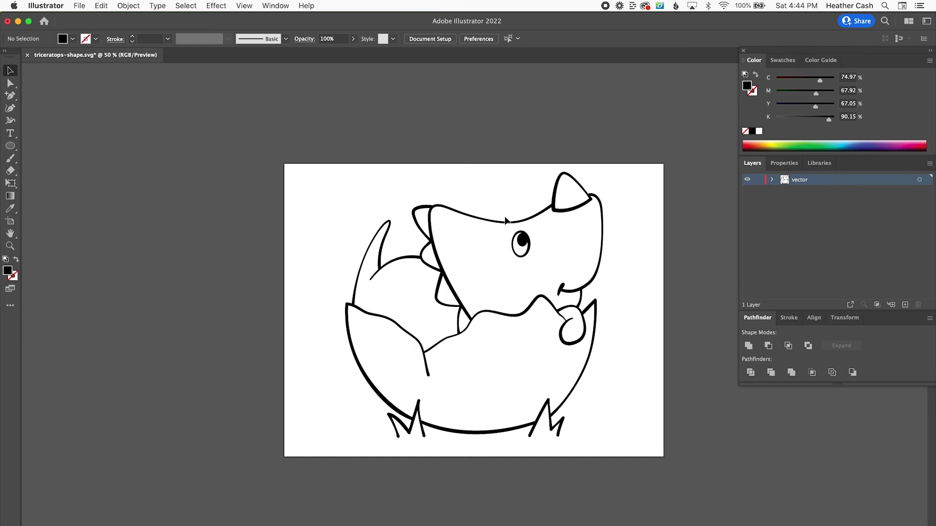
Save the file as triceratops-shape.svg with default SVG options, then switch to Cricut Design Space
{"action": "left_click", "coordinate": [79, 6]}
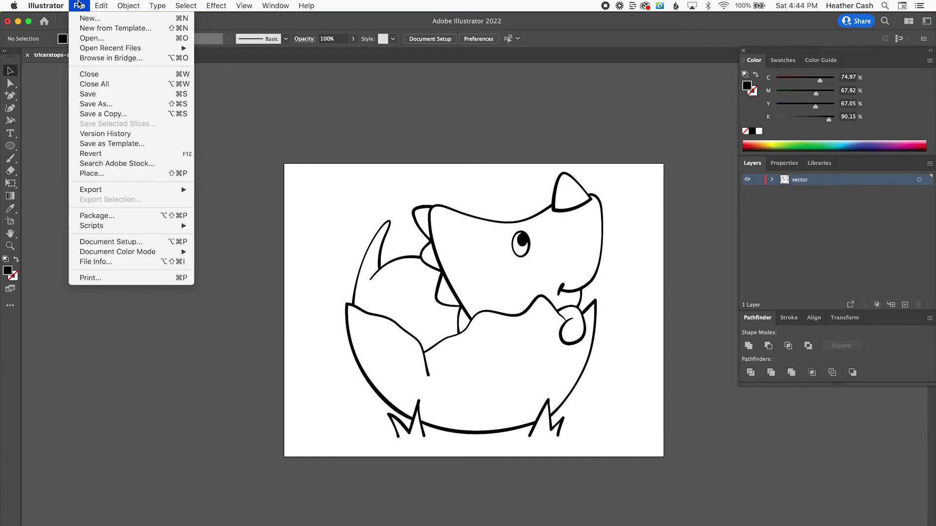
{"action": "left_click", "coordinate": [146, 94]}
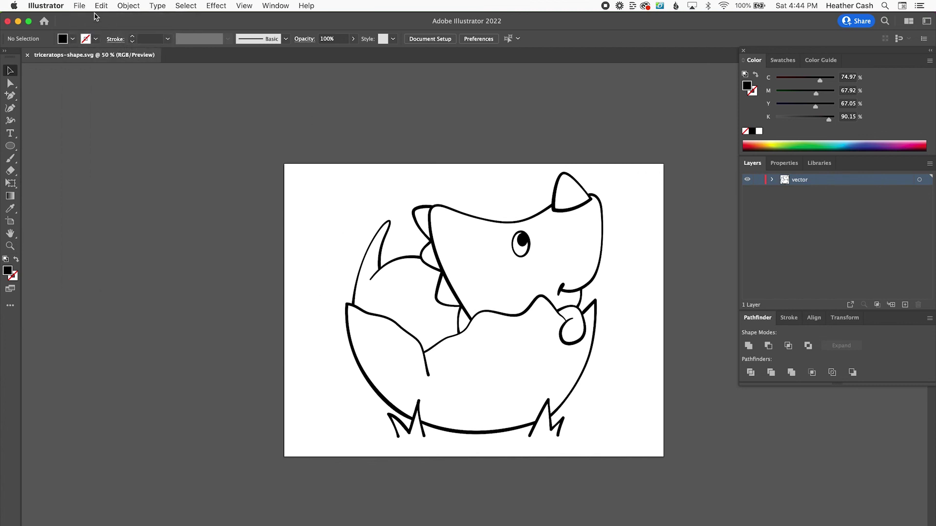
{"action": "left_click", "coordinate": [80, 6]}
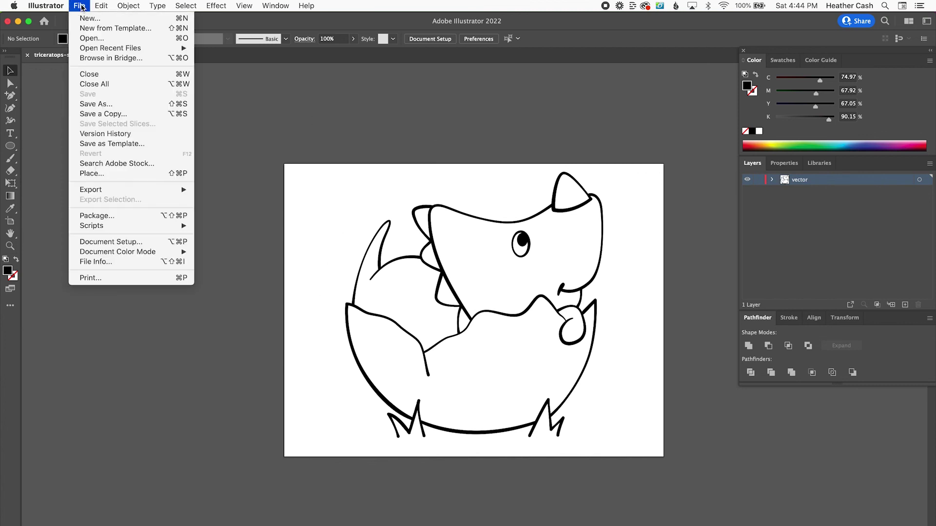
{"action": "left_click", "coordinate": [120, 105]}
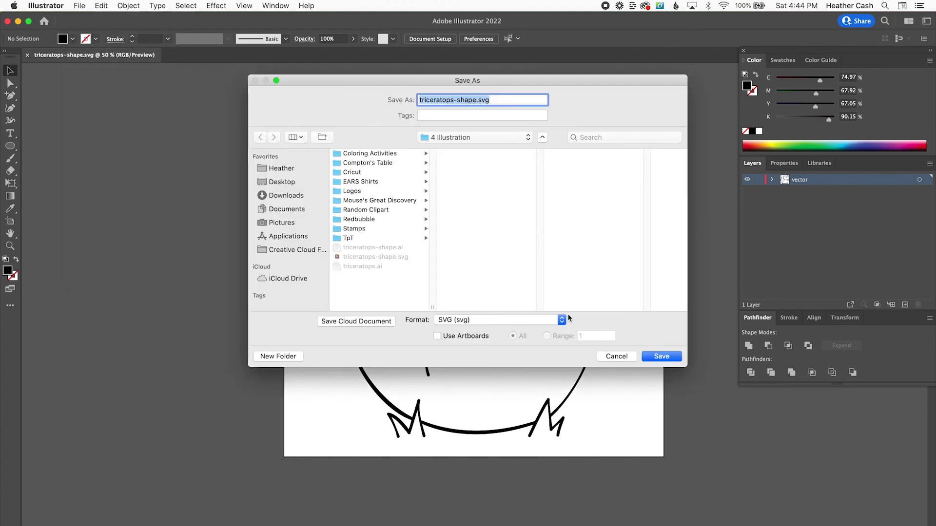
{"action": "left_click", "coordinate": [662, 357]}
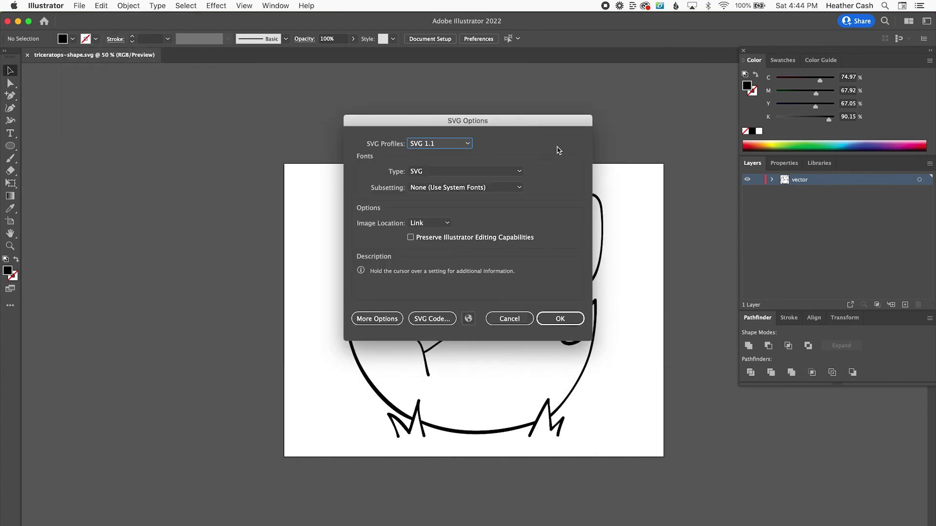
{"action": "left_click", "coordinate": [572, 320]}
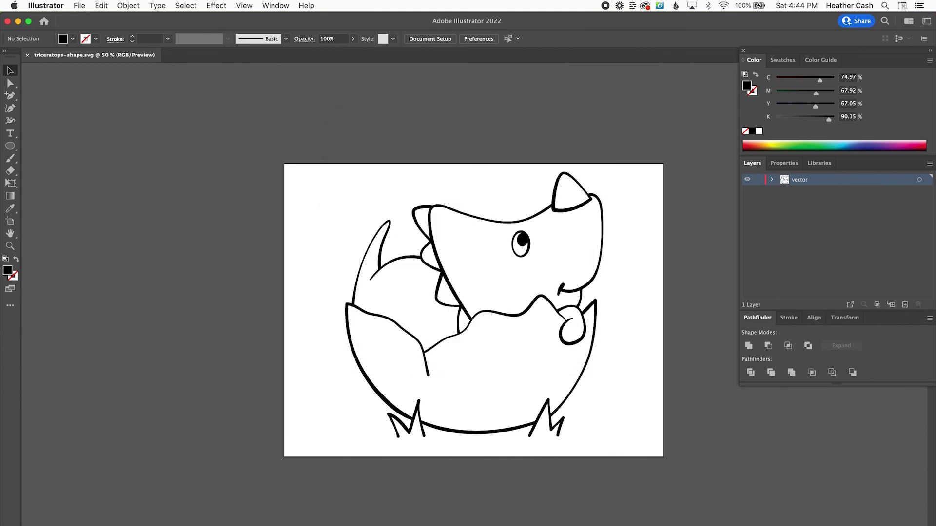
{"action": "key", "text": "super+Tab"}
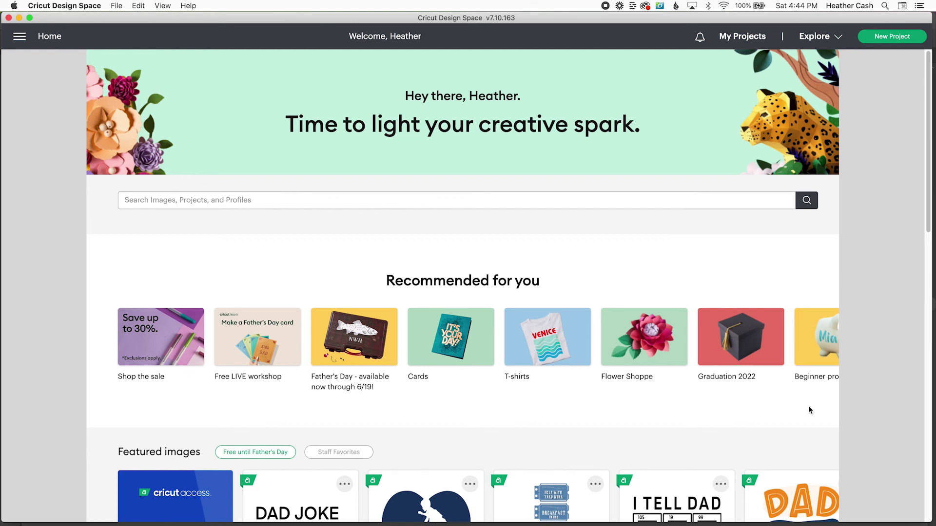
In a new project, upload triceratops-shape.svg as a cut image and select it
{"action": "mouse_move", "coordinate": [773, 398]}
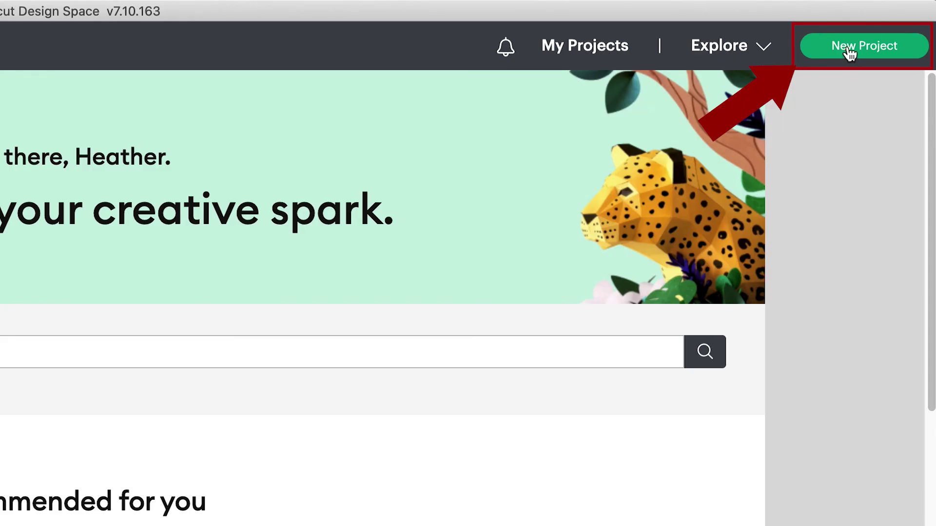
{"action": "left_click", "coordinate": [849, 52]}
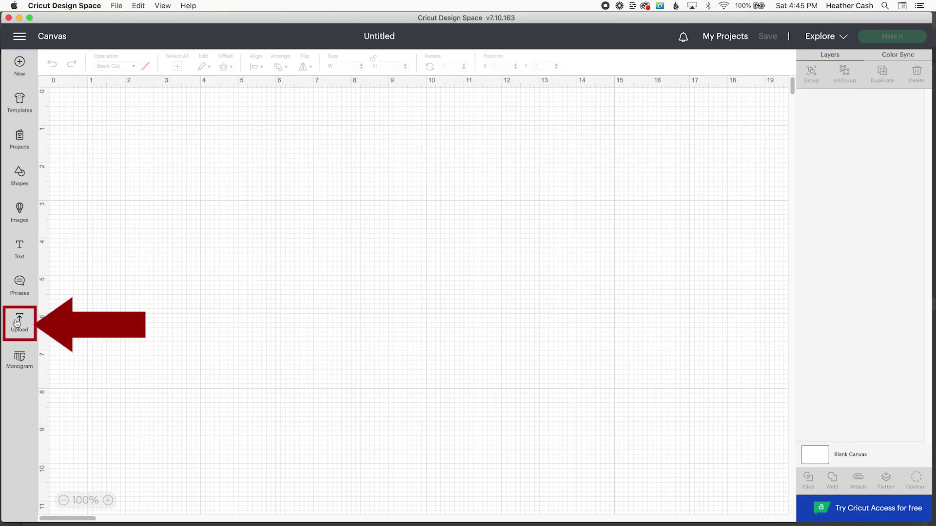
{"action": "left_click", "coordinate": [18, 322]}
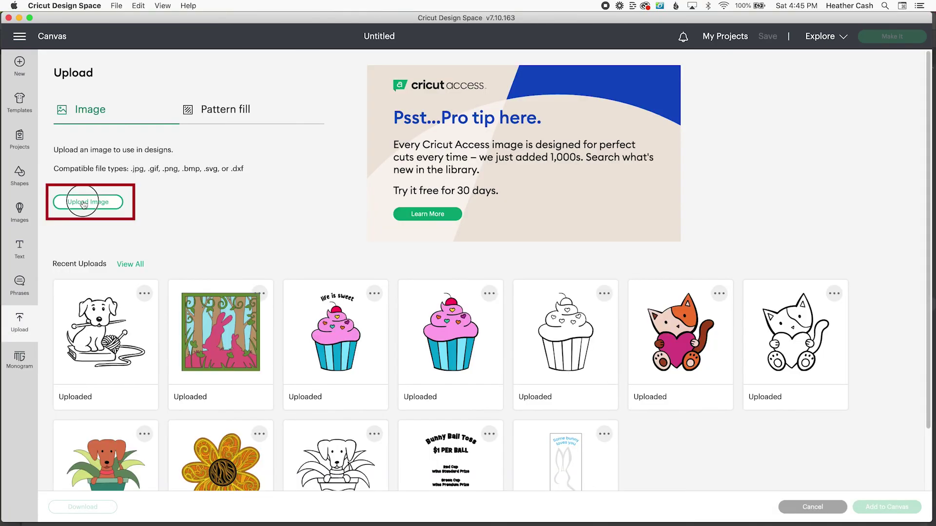
{"action": "left_click", "coordinate": [84, 202]}
{"action": "left_click", "coordinate": [488, 270]}
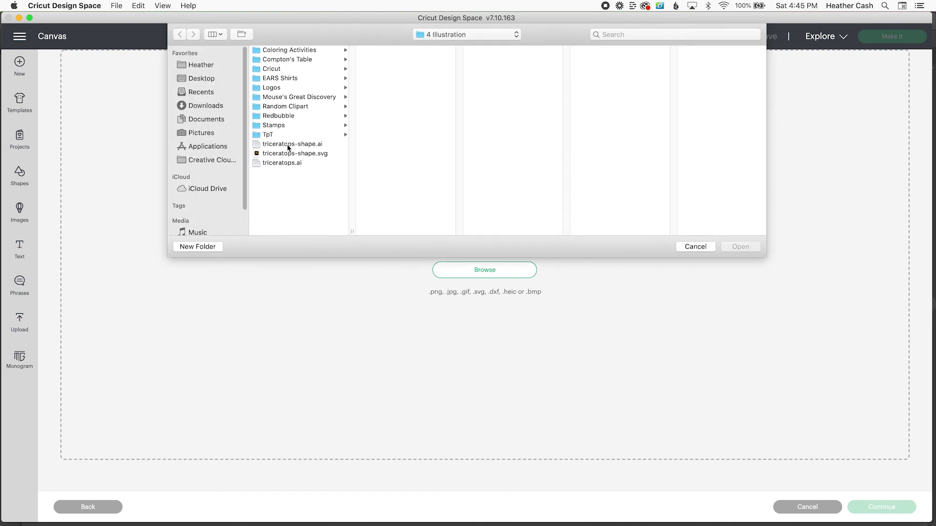
{"action": "left_click", "coordinate": [270, 154]}
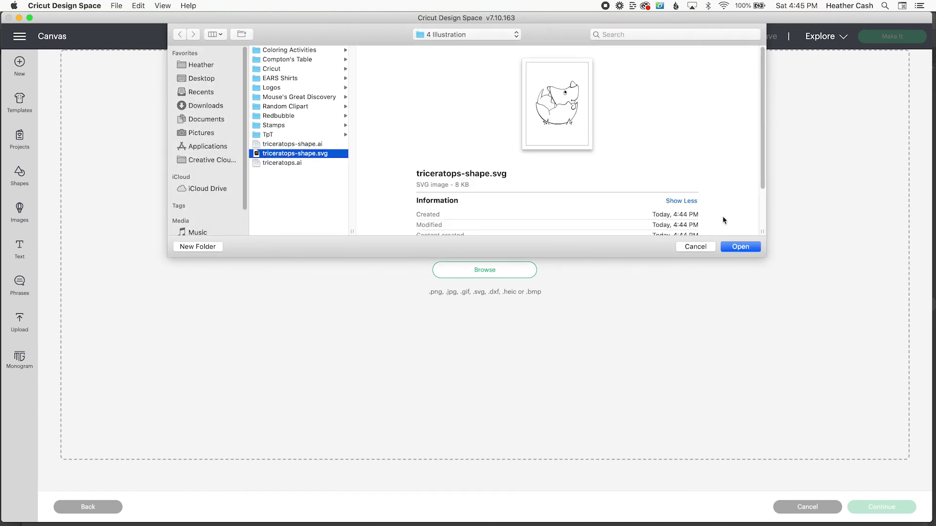
{"action": "left_click", "coordinate": [737, 247]}
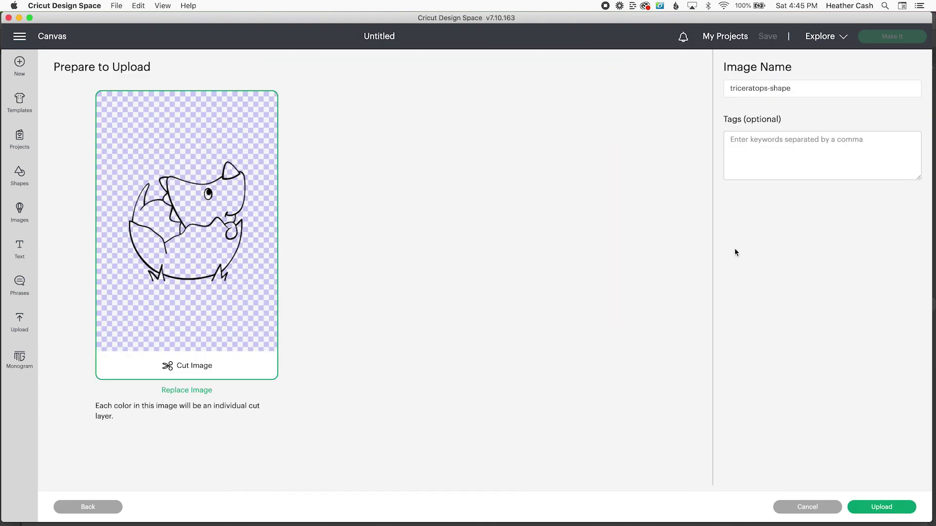
{"action": "left_click", "coordinate": [880, 506]}
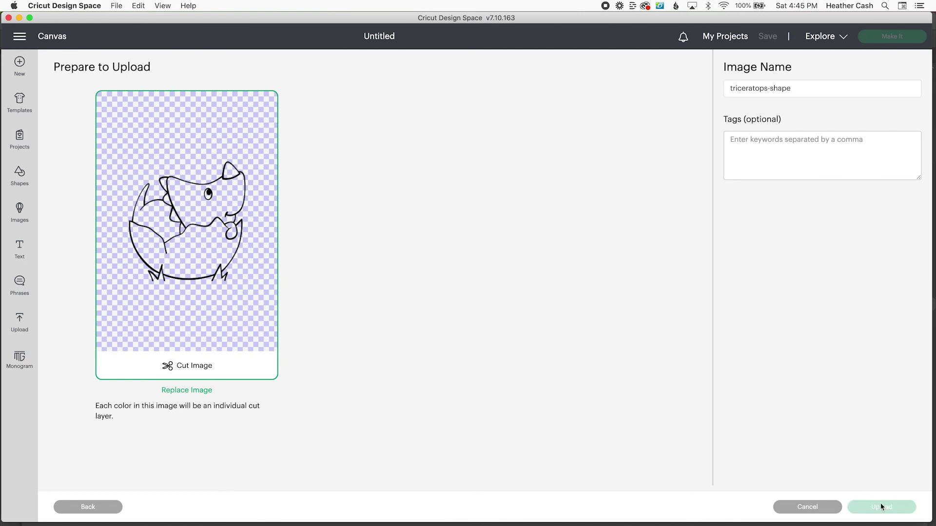
{"action": "left_click", "coordinate": [86, 324]}
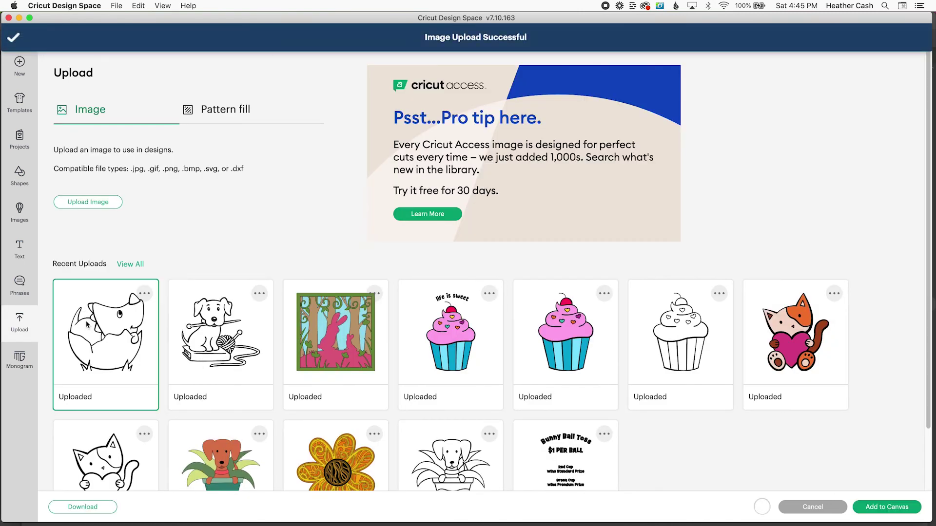
Add the triceratops-shape image to the canvas, then reselect and deselect it to check it
{"action": "left_click", "coordinate": [890, 510]}
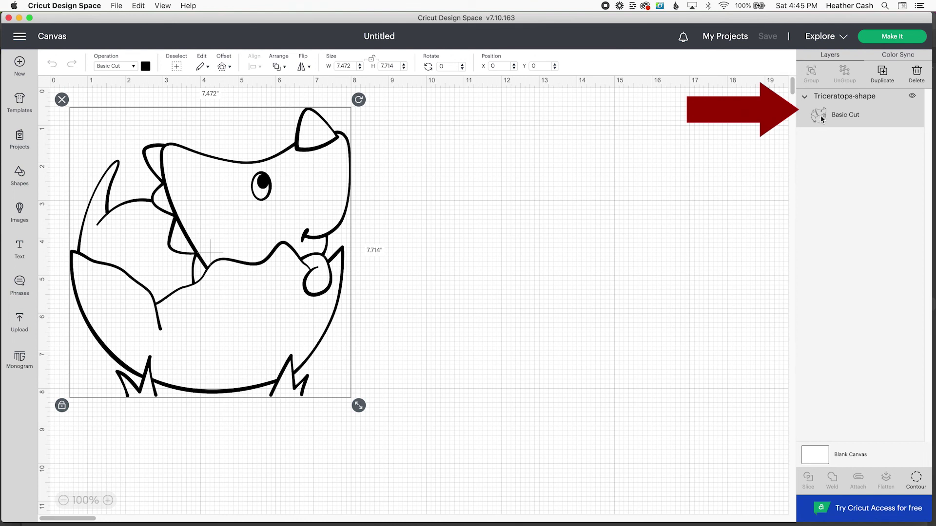
{"action": "left_click", "coordinate": [434, 198]}
{"action": "left_click", "coordinate": [292, 253]}
{"action": "left_click", "coordinate": [504, 246]}
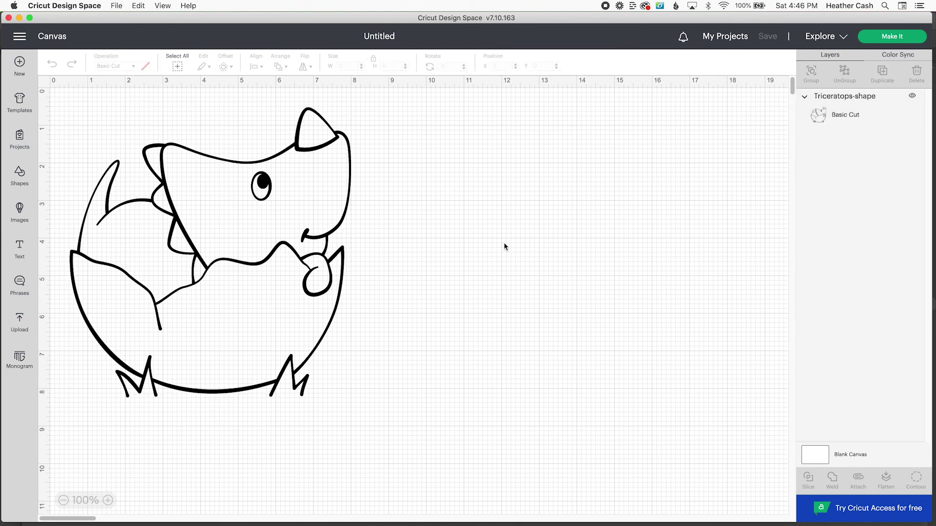